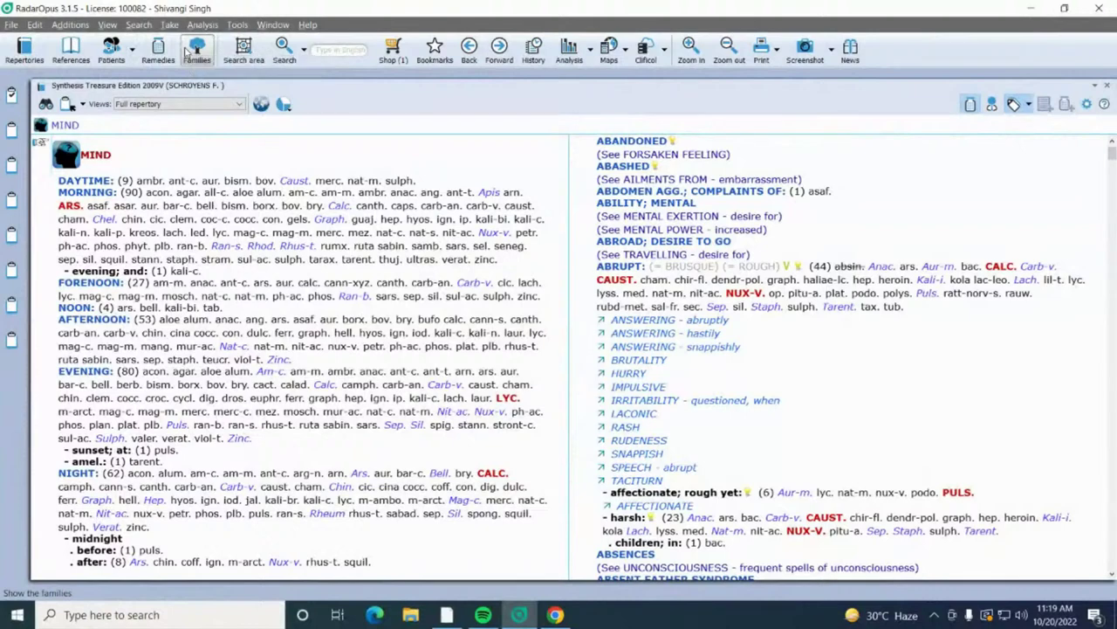
# Step: Switch the open repertory from Synthesis Treasure Edition to Schroyens' Synthesis Adonis
pyautogui.click(24, 50)
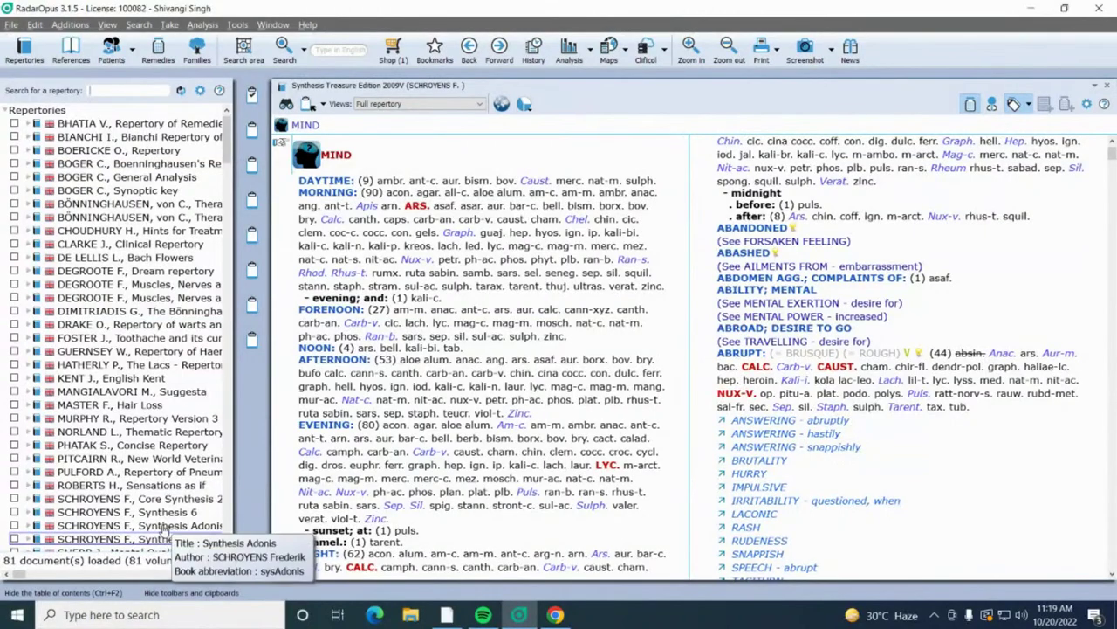
pyautogui.click(164, 526)
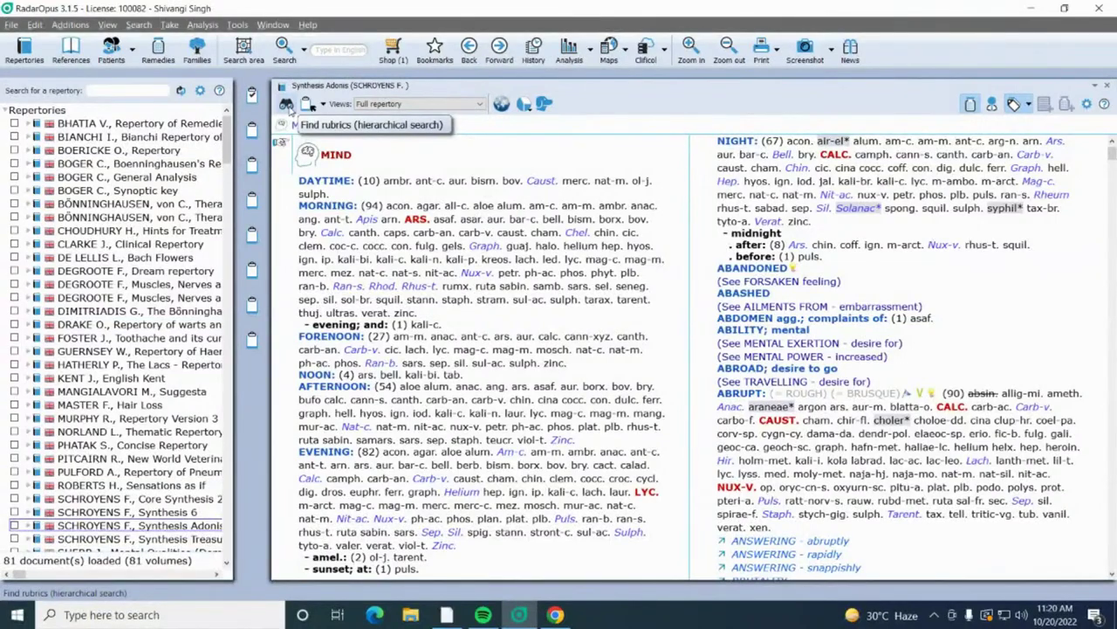
# Step: Look up MIND - ANXIETY - health; about and show it in the Synthesis Adonis book
pyautogui.click(287, 105)
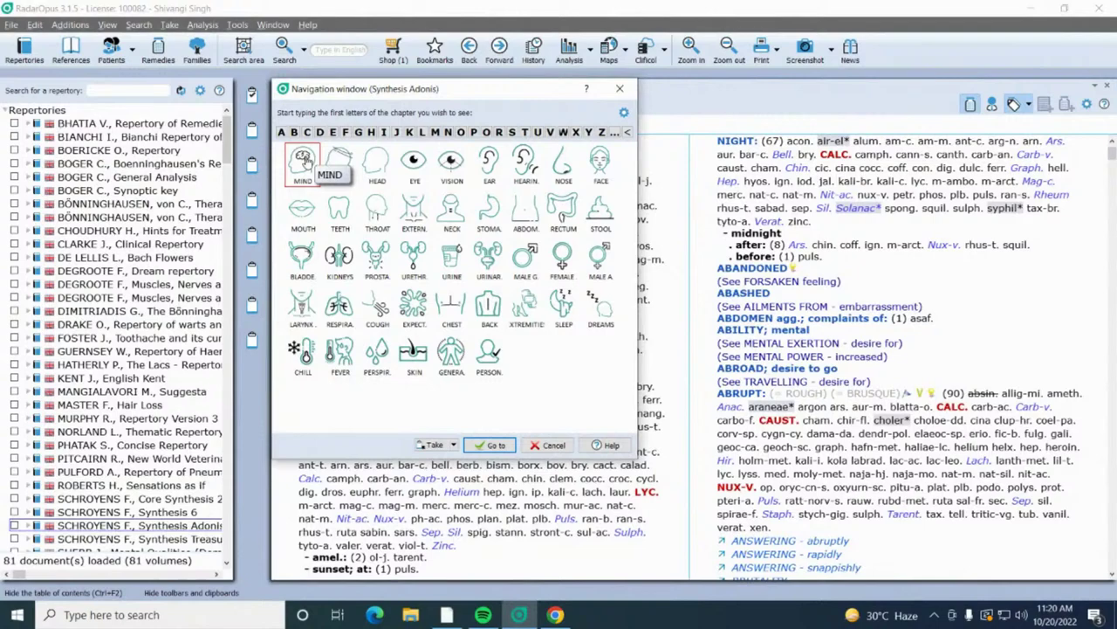
pyautogui.click(304, 160)
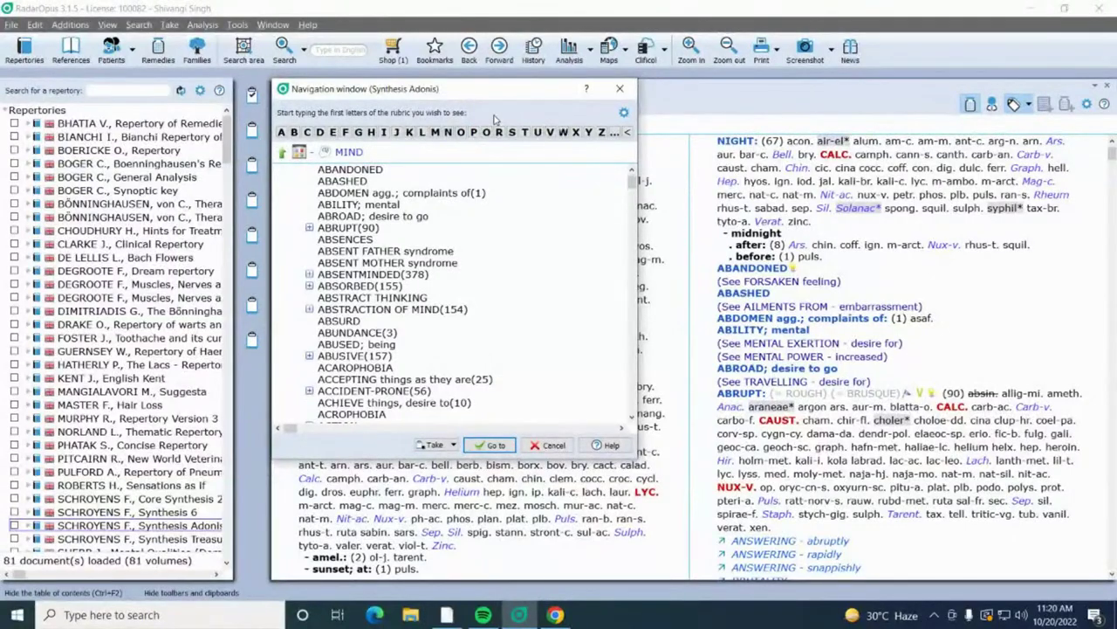
pyautogui.write('anxi')
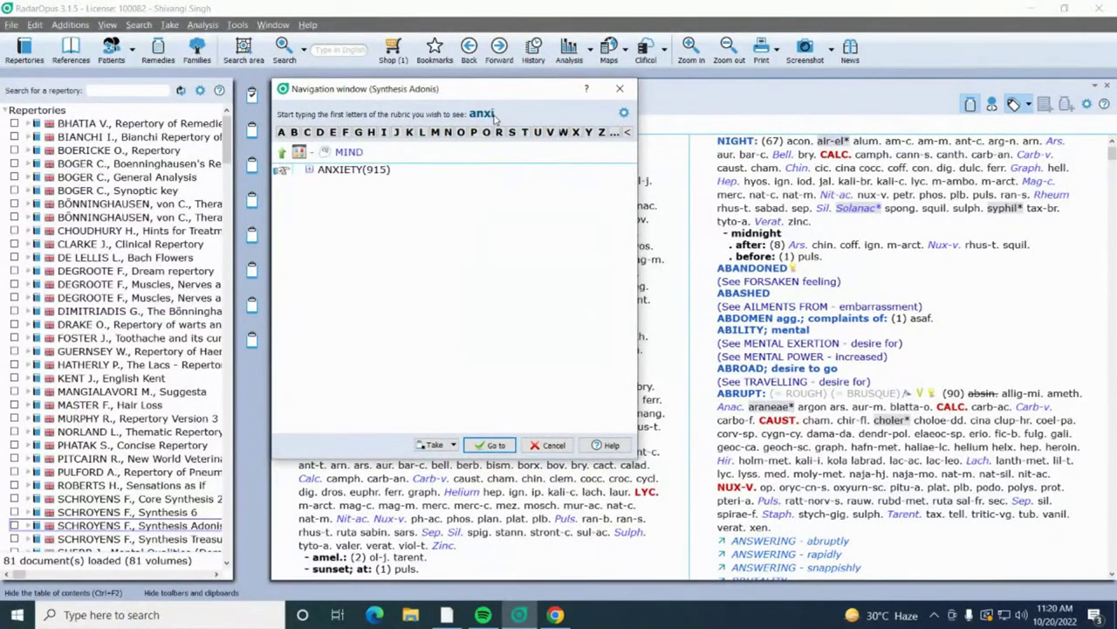
pyautogui.write('ety')
pyautogui.press('Return')
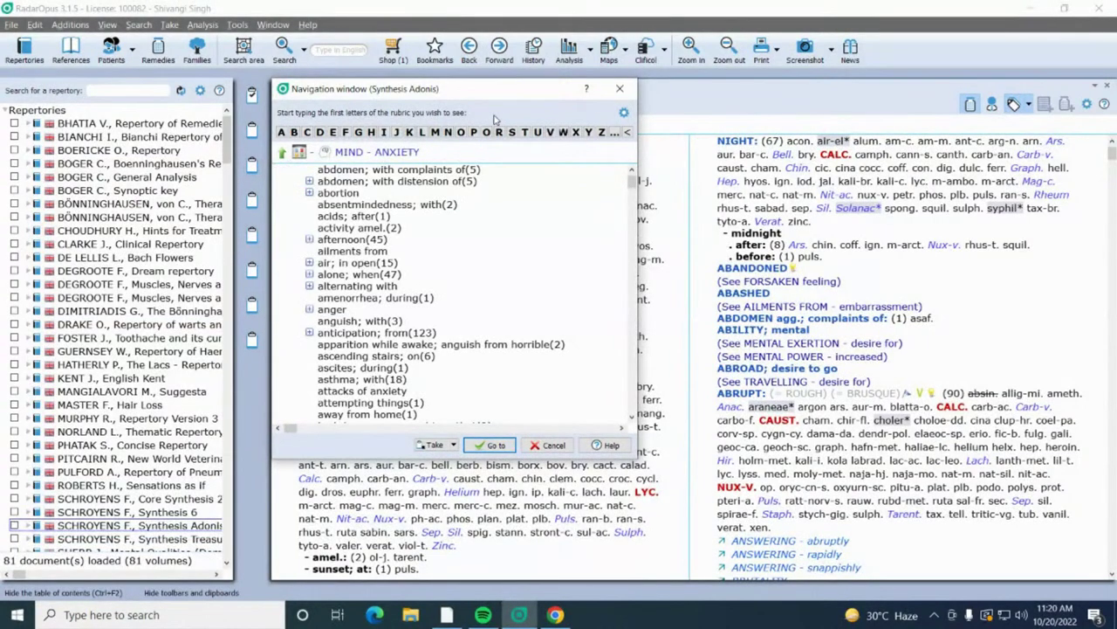
pyautogui.write('hea')
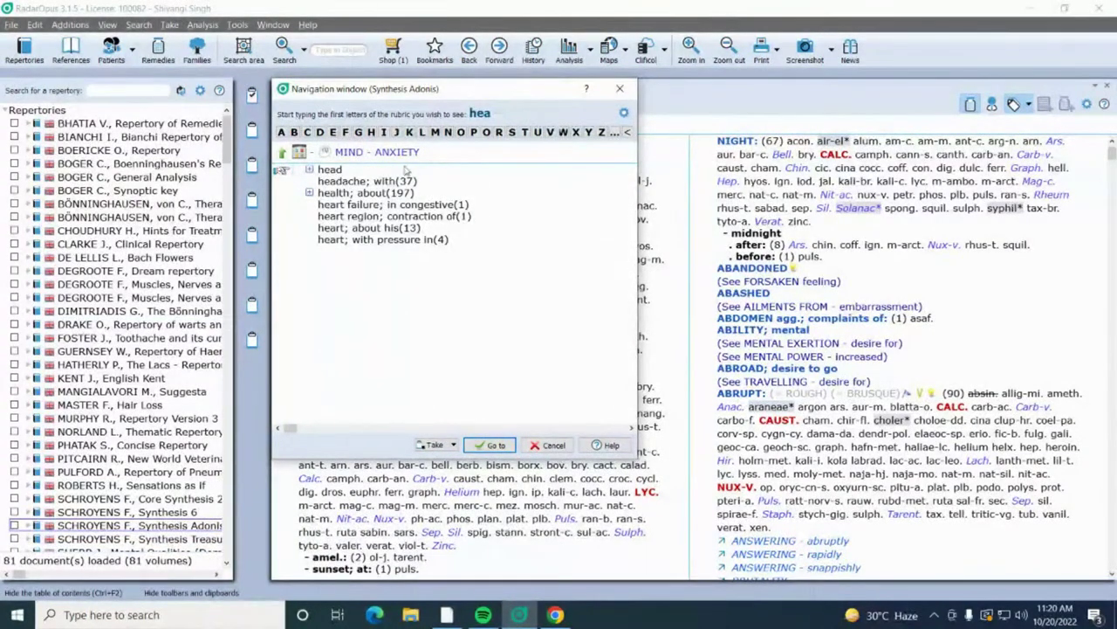
pyautogui.doubleClick(366, 196)
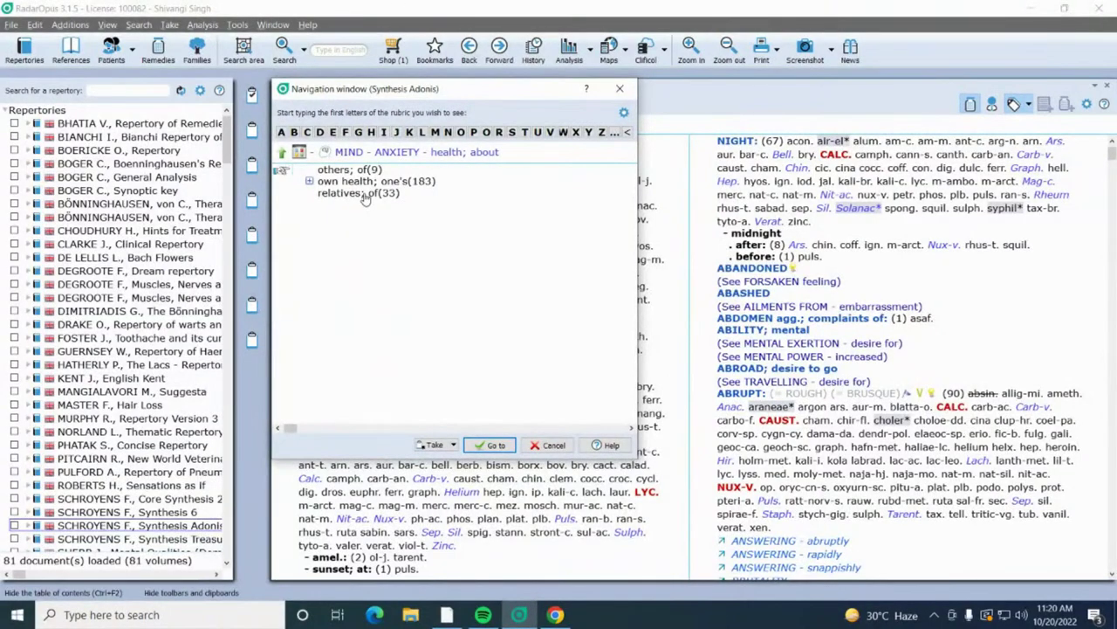
pyautogui.press('Return')
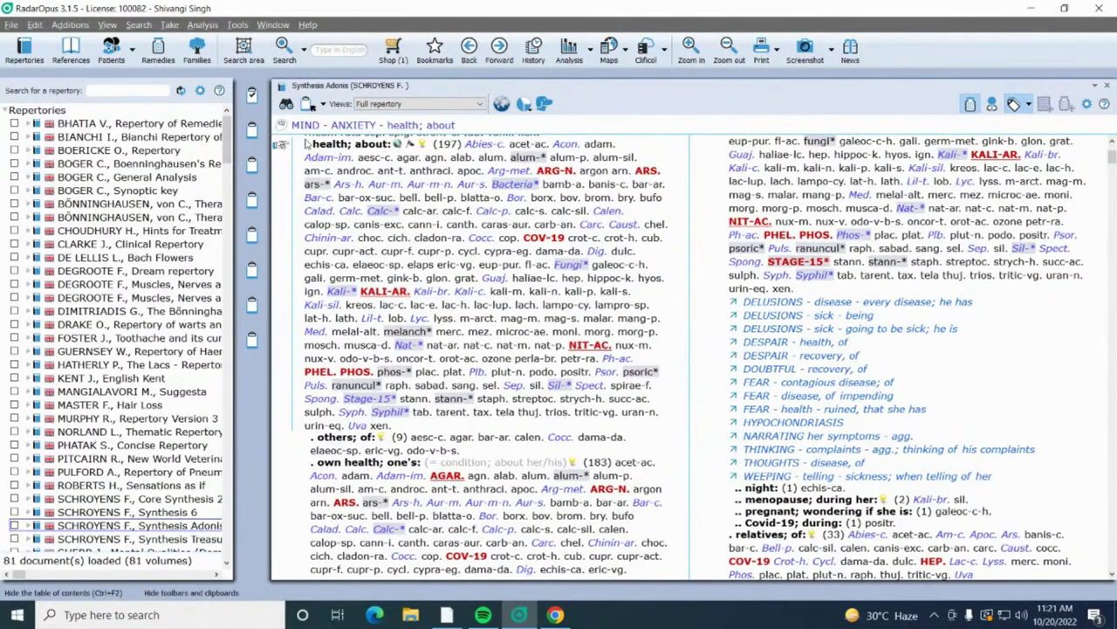
# Step: Add MIND - ANXIETY - health; about to clipboard 1 as its first rubric
pyautogui.moveTo(316, 148); pyautogui.dragTo(254, 96)
pyautogui.click(503, 125)
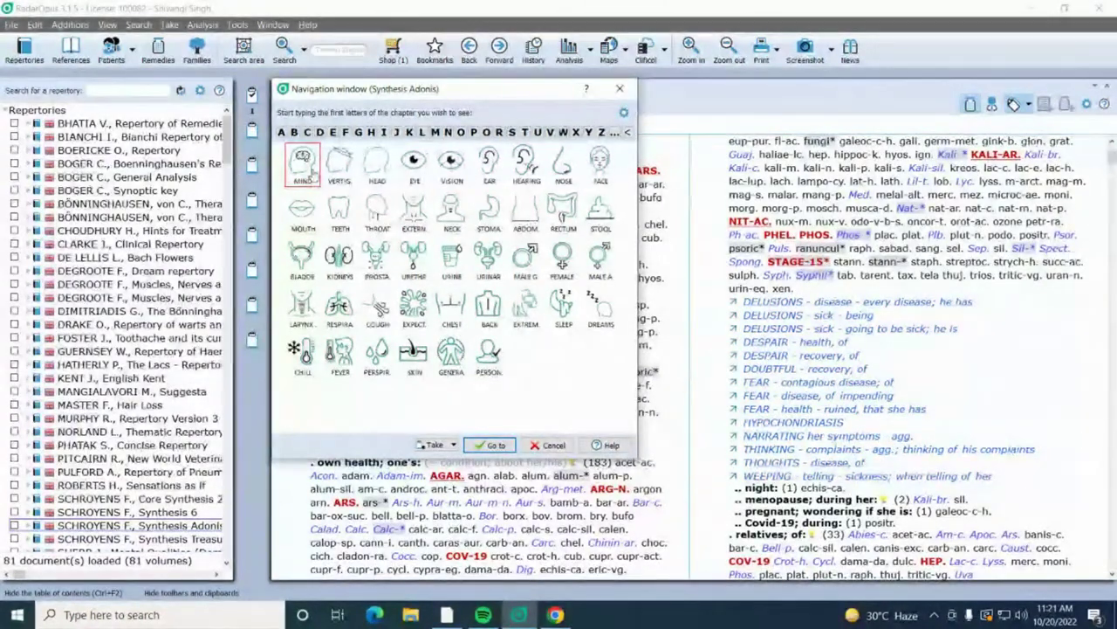
# Step: Find MIND - IRRITABILITY - nose; with complaints of and take it as the second clipboard rubric
pyautogui.click(312, 174)
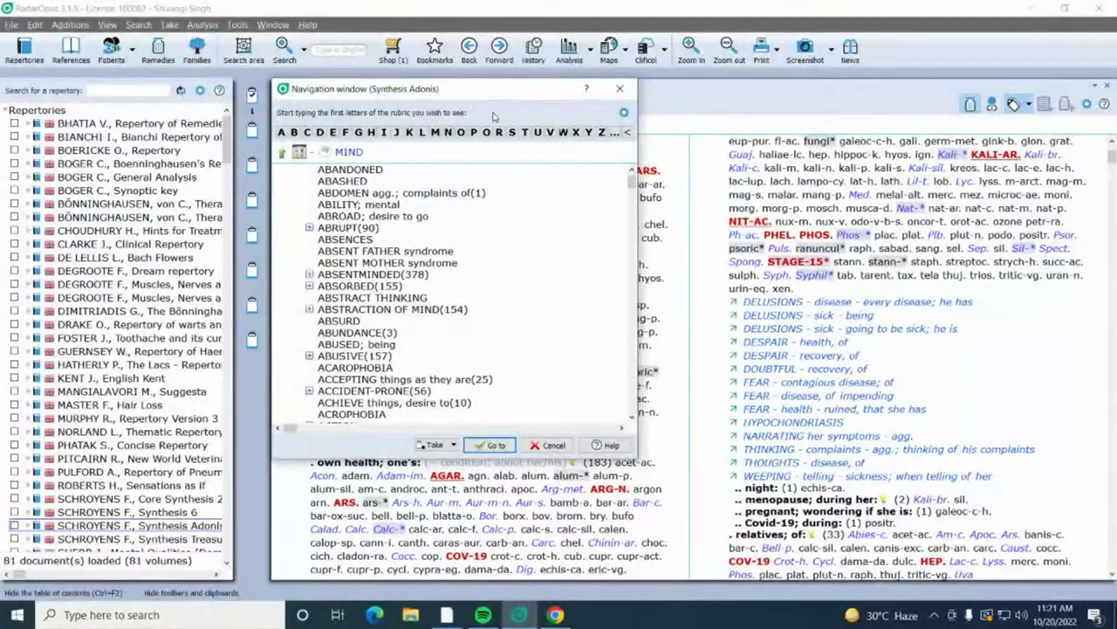
pyautogui.write('irrita')
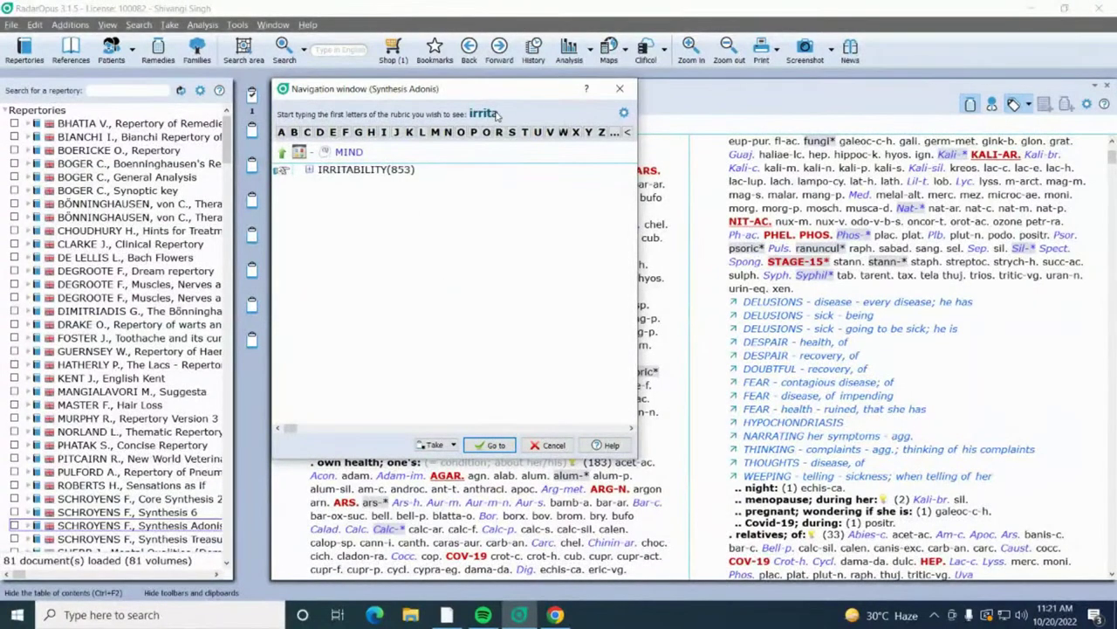
pyautogui.write('bili')
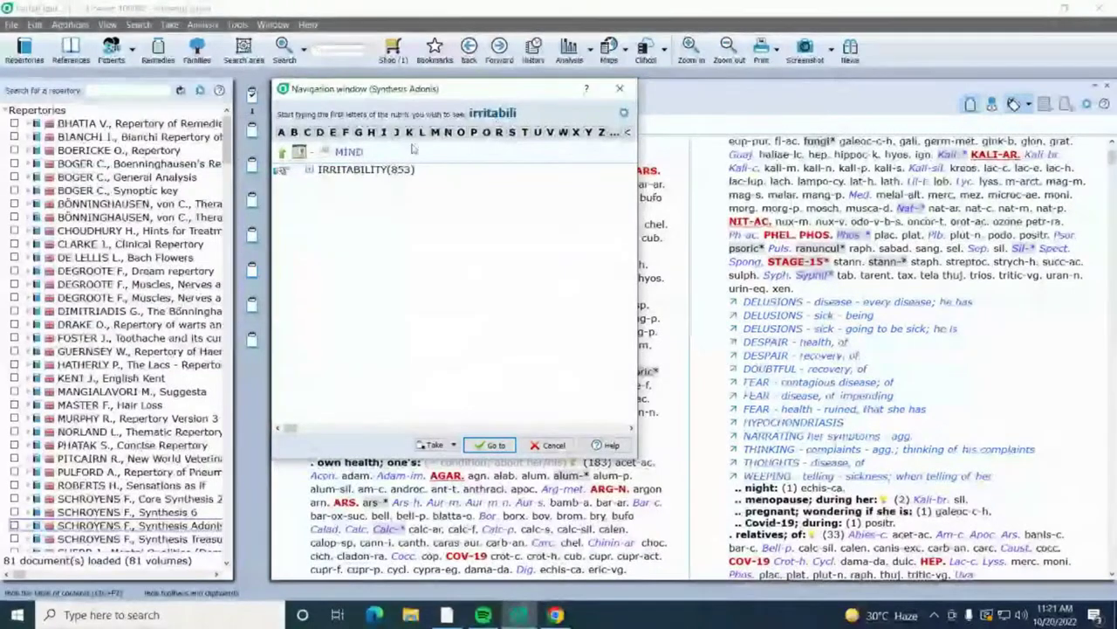
pyautogui.doubleClick(345, 171)
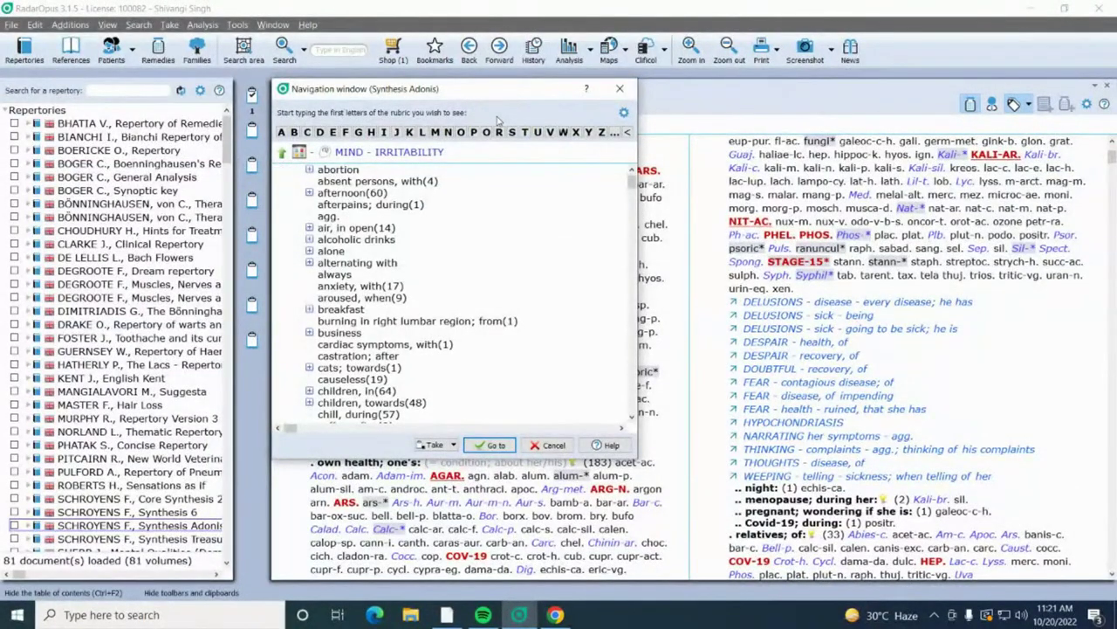
pyautogui.write('n')
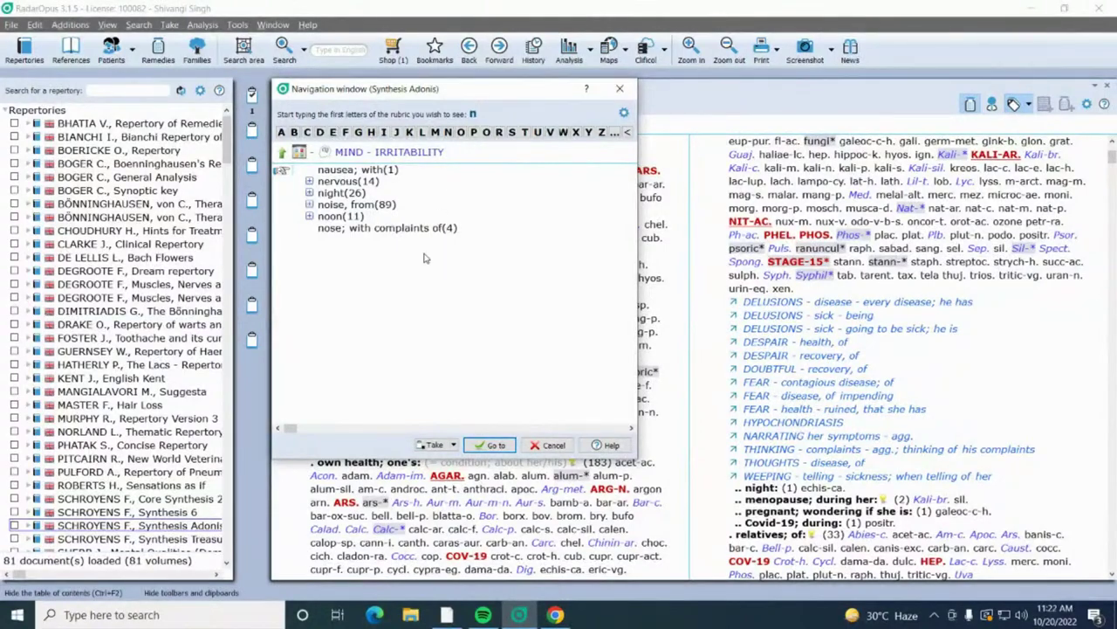
pyautogui.doubleClick(417, 229)
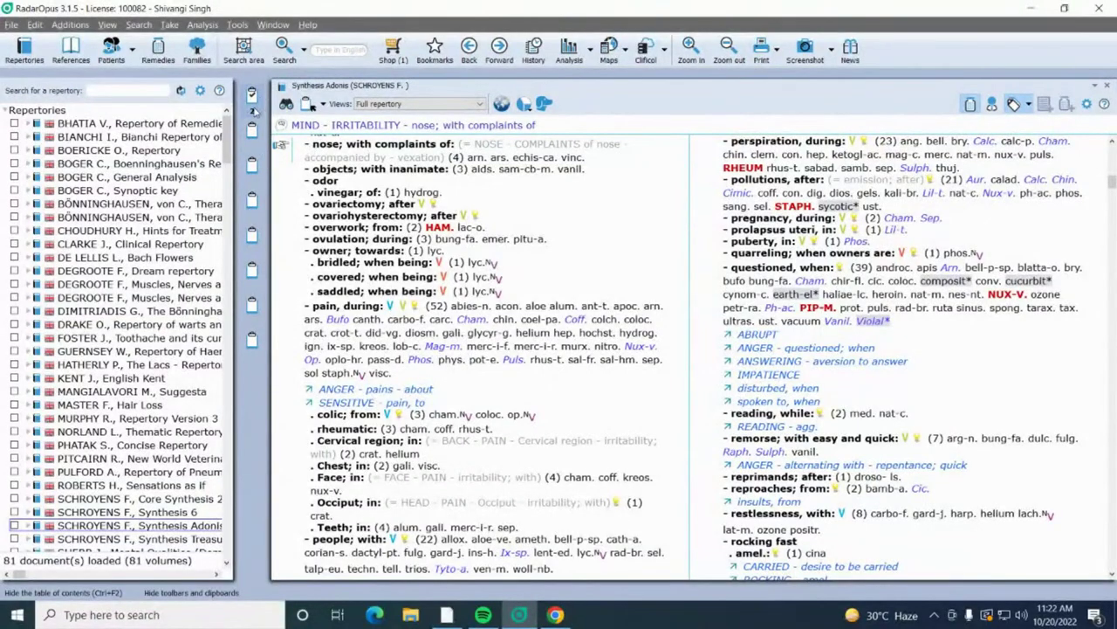
pyautogui.click(554, 131)
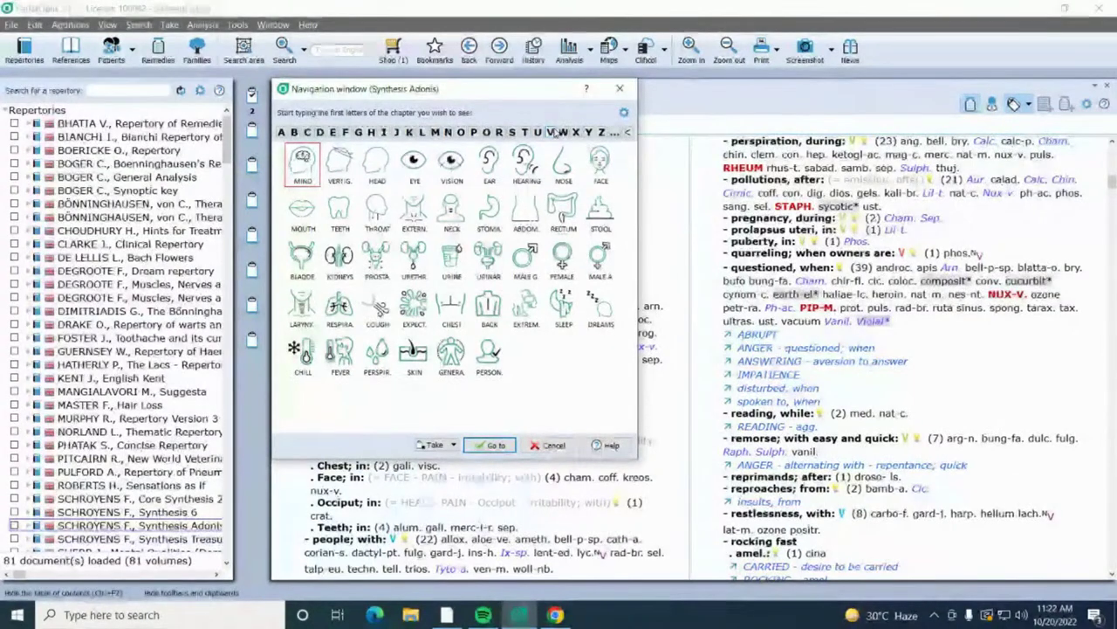
# Step: Go to the main MIND - FASTIDIOUS rubric and take it as clipboard rubric three
pyautogui.click(308, 168)
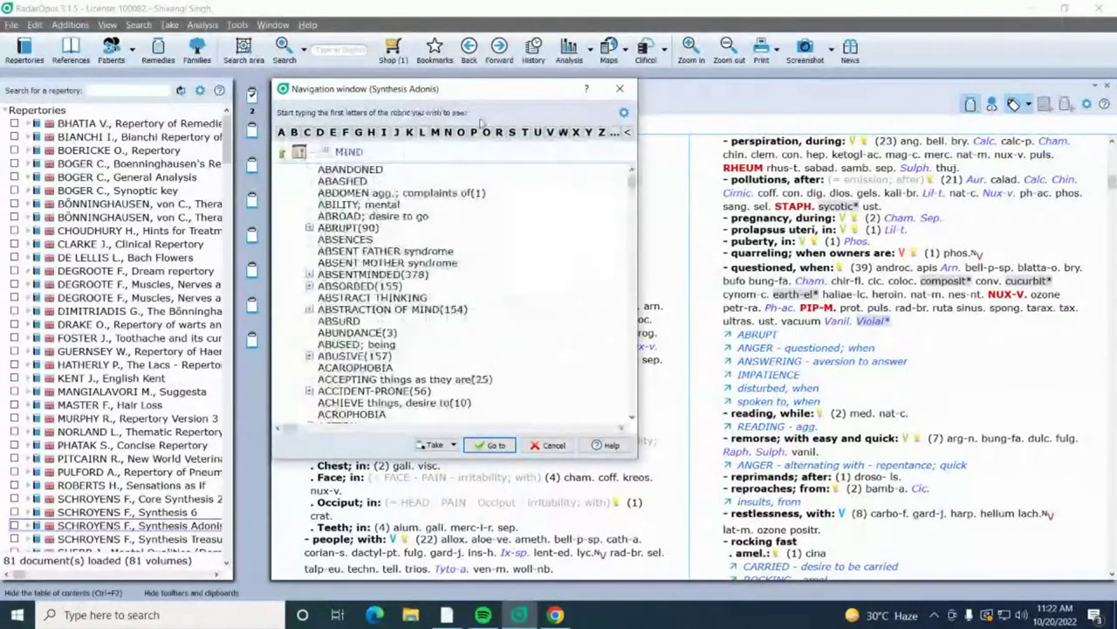
pyautogui.write('fas')
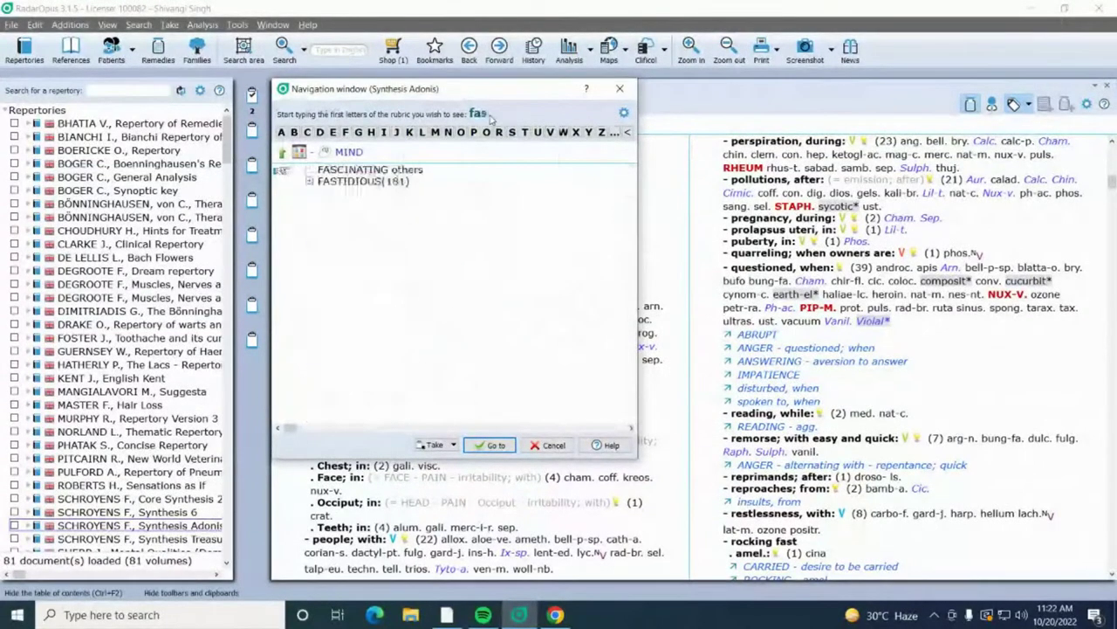
pyautogui.write('tidi')
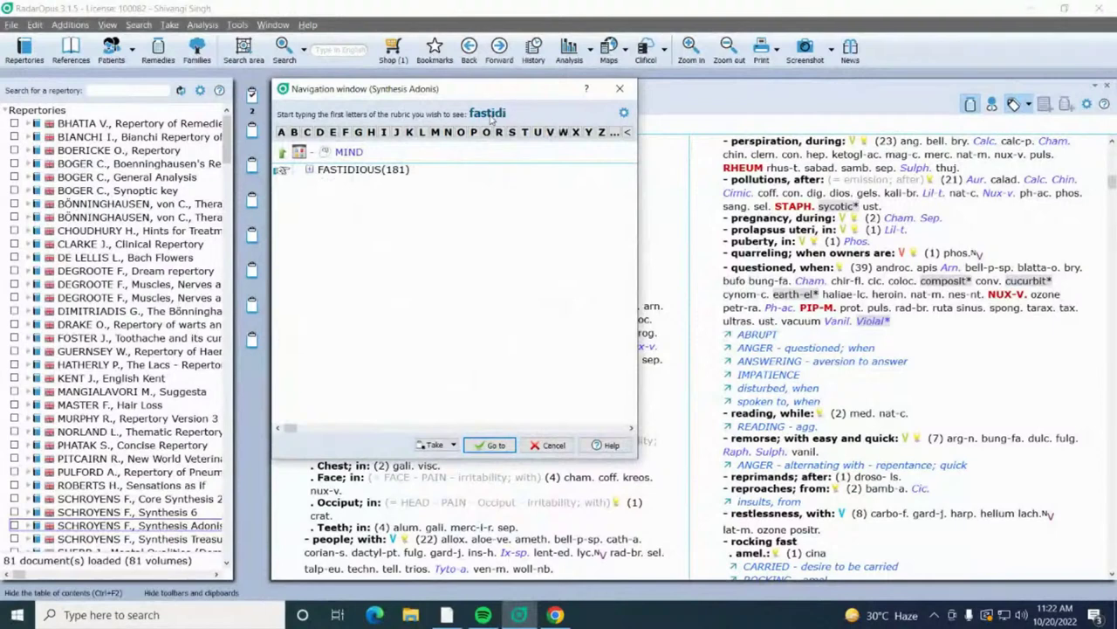
pyautogui.write('ous')
pyautogui.press('Return')
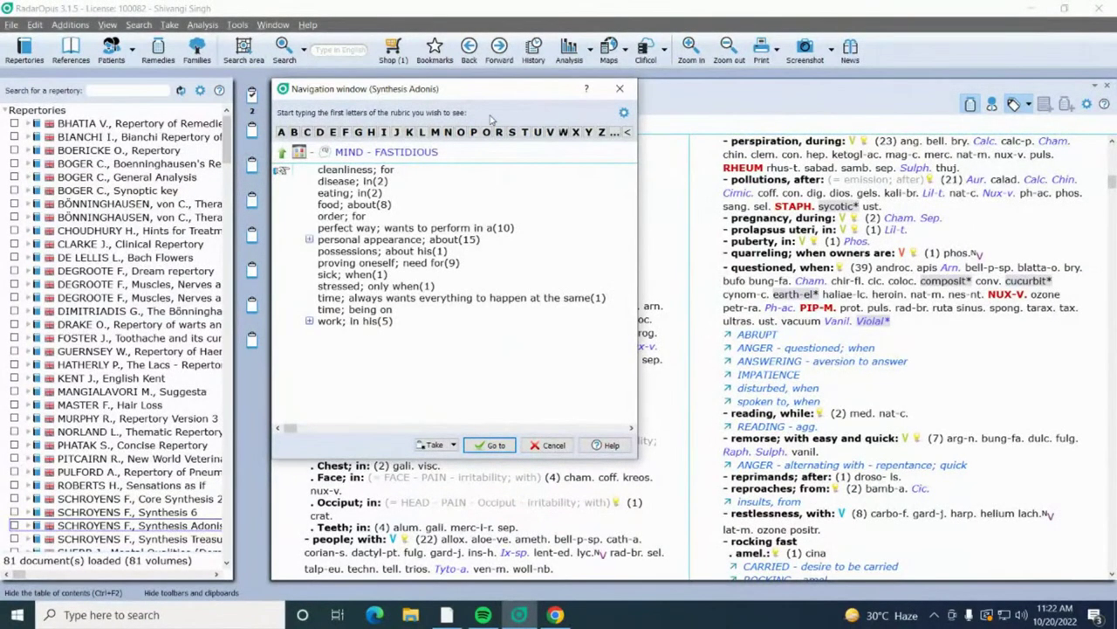
pyautogui.press('Return')
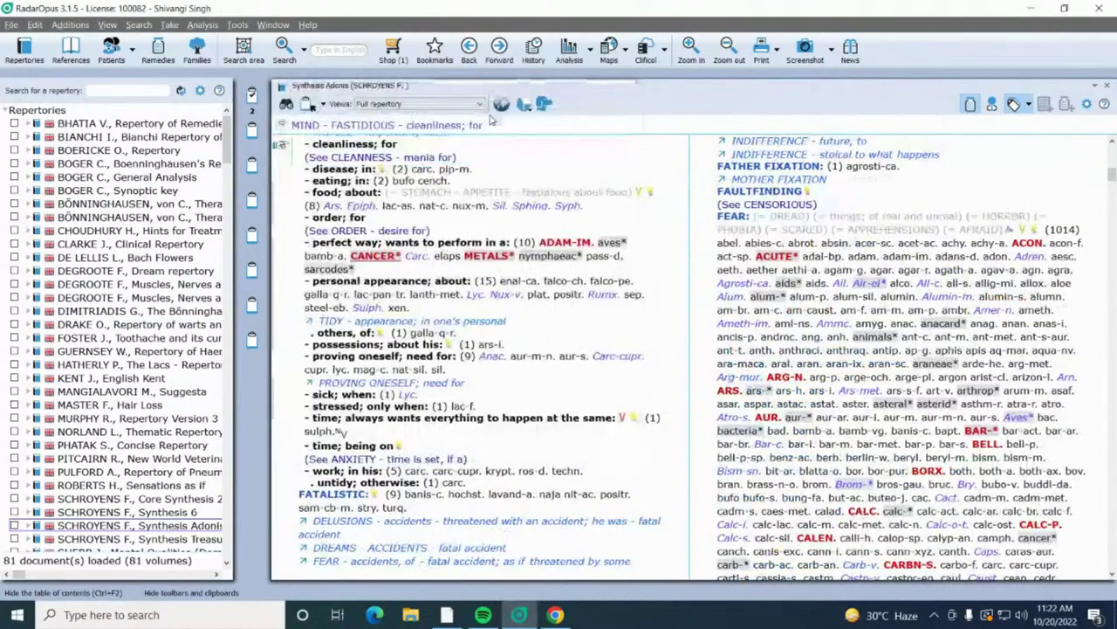
pyautogui.click(502, 126)
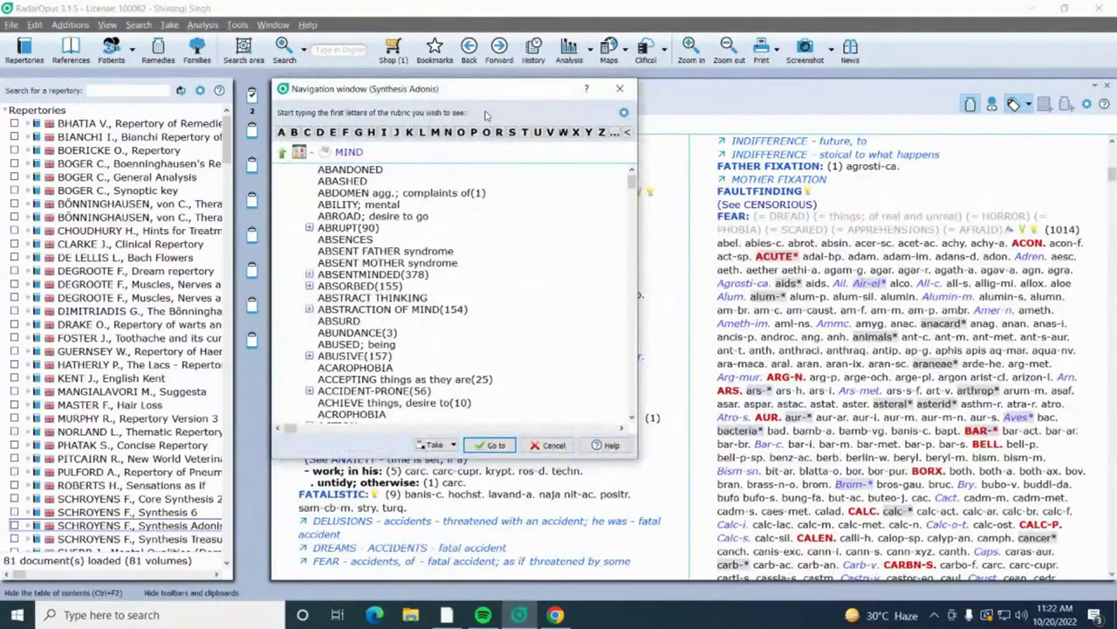
pyautogui.write('fast')
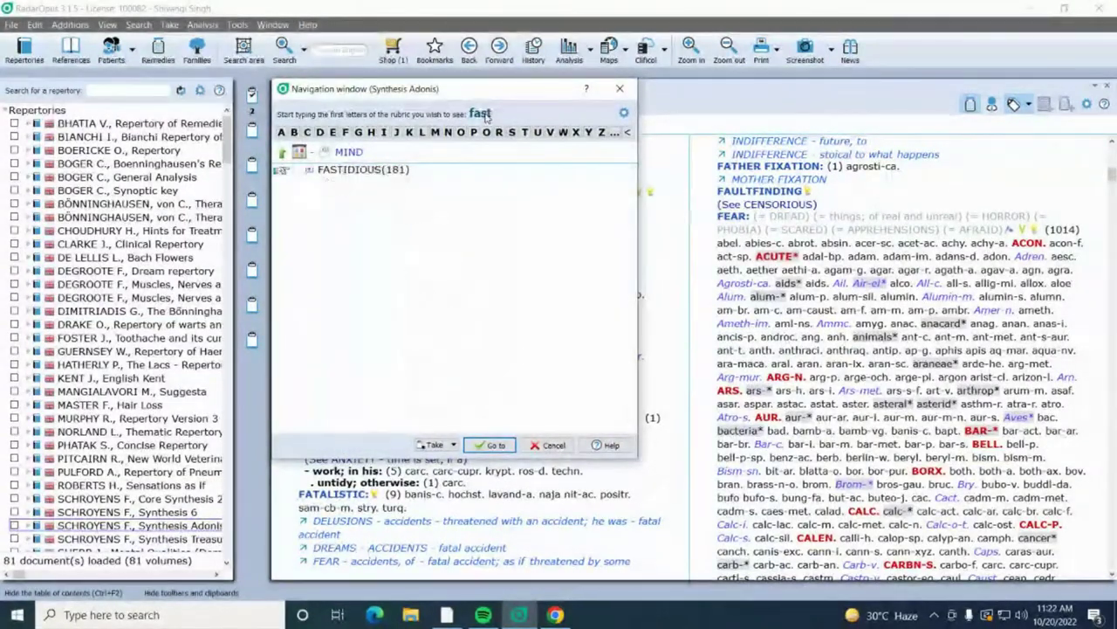
pyautogui.write('id')
pyautogui.press('Return')
pyautogui.press('Return')
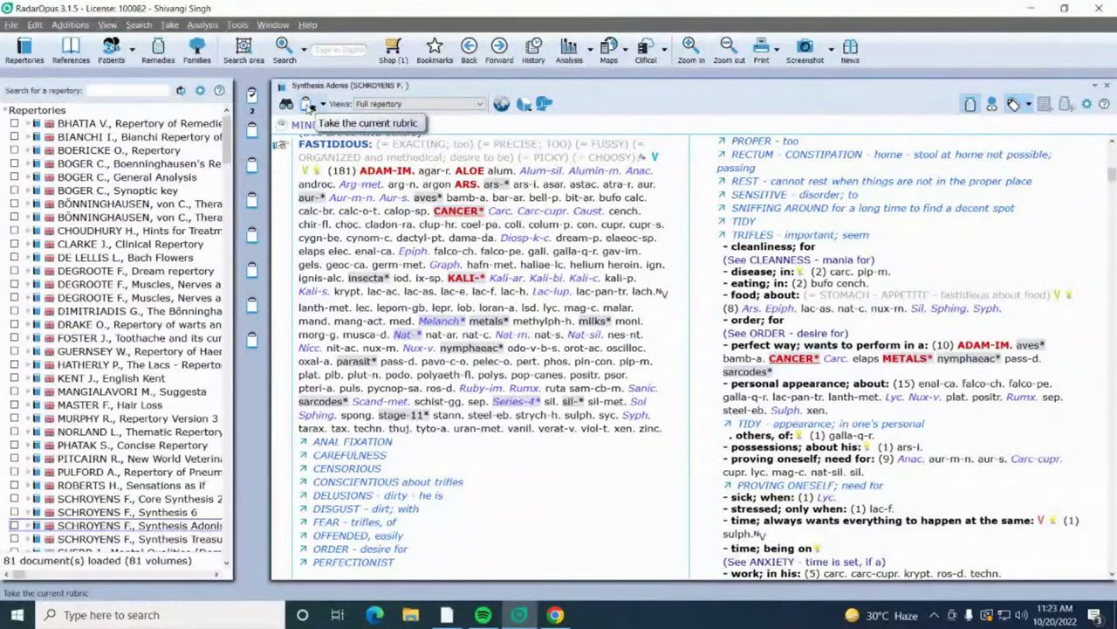
pyautogui.click(307, 104)
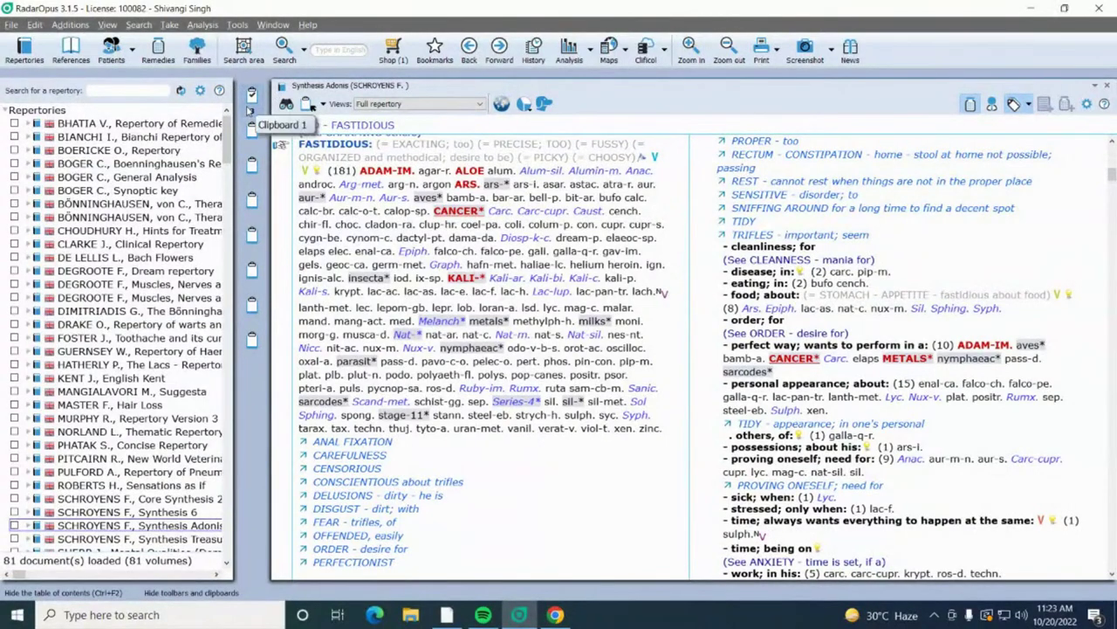
pyautogui.click(439, 128)
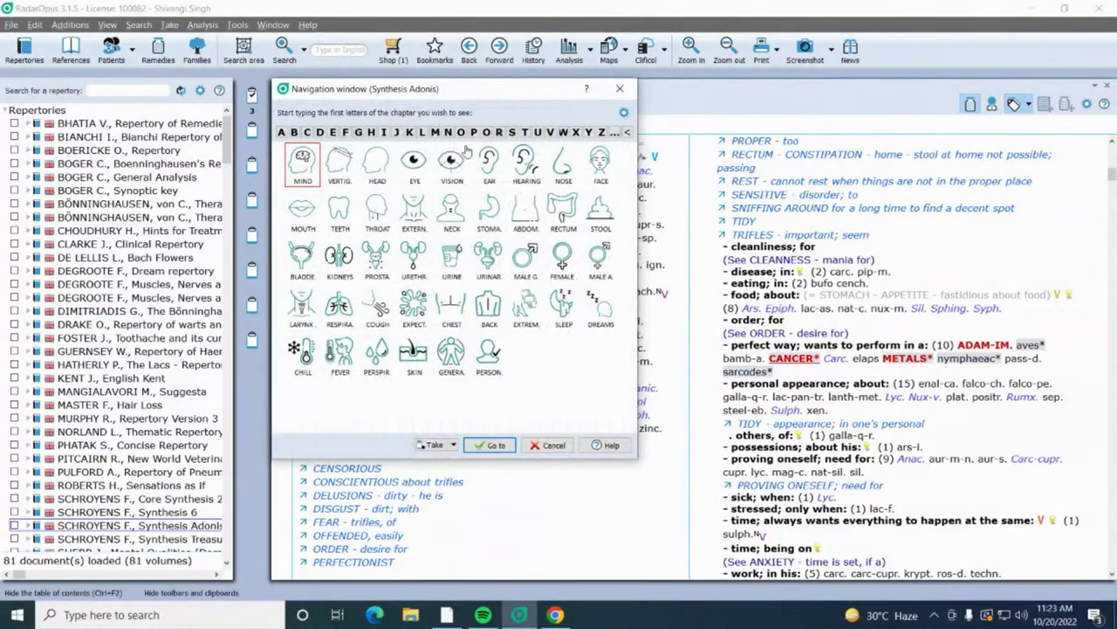
# Step: Locate STOMACH - THIRST - unquenchable and drag it onto clipboard 1 as rubric four
pyautogui.click(495, 215)
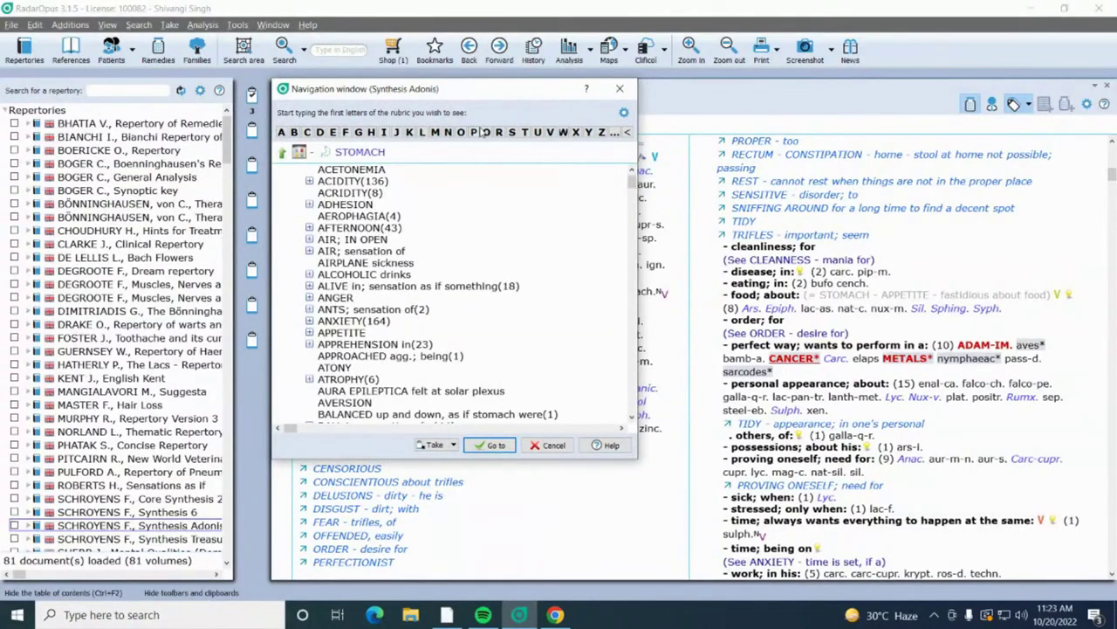
pyautogui.write('thi')
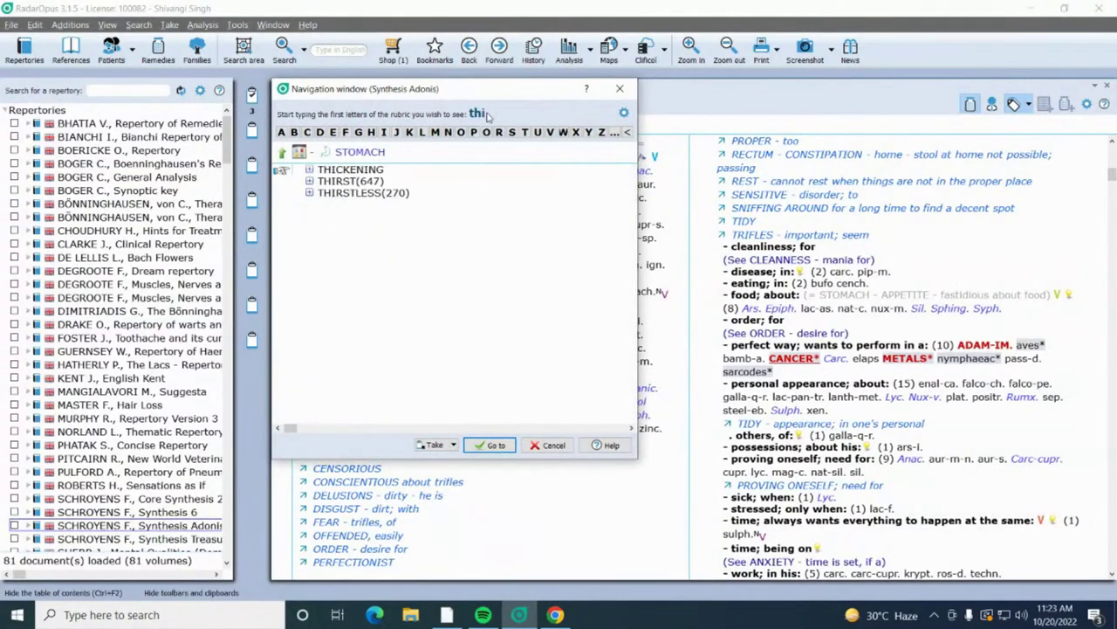
pyautogui.write('rst')
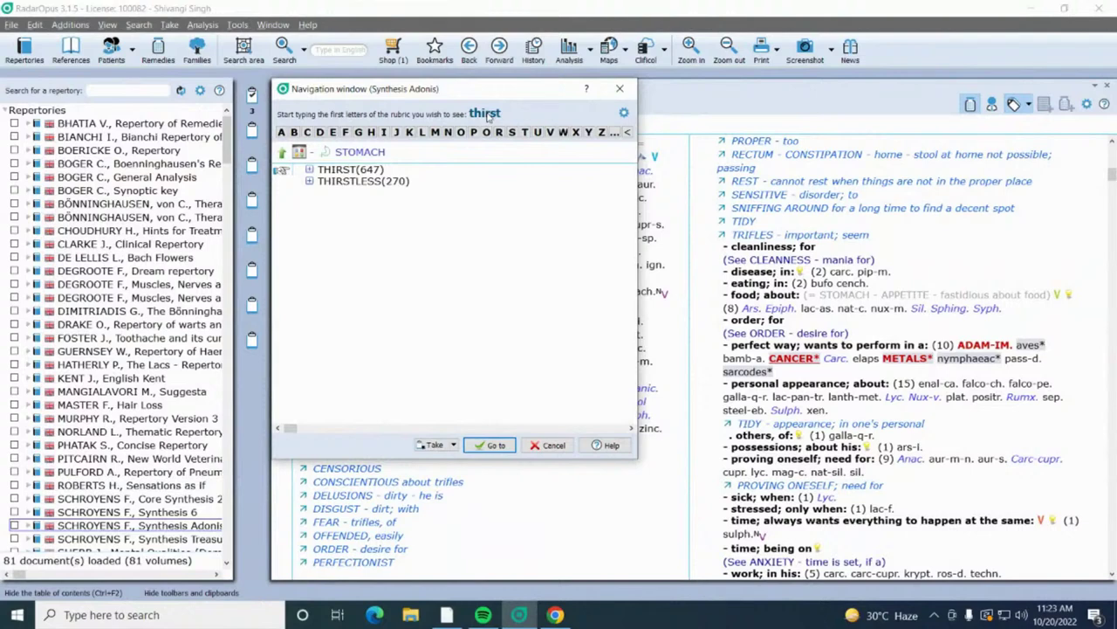
pyautogui.press('Return')
pyautogui.write('un')
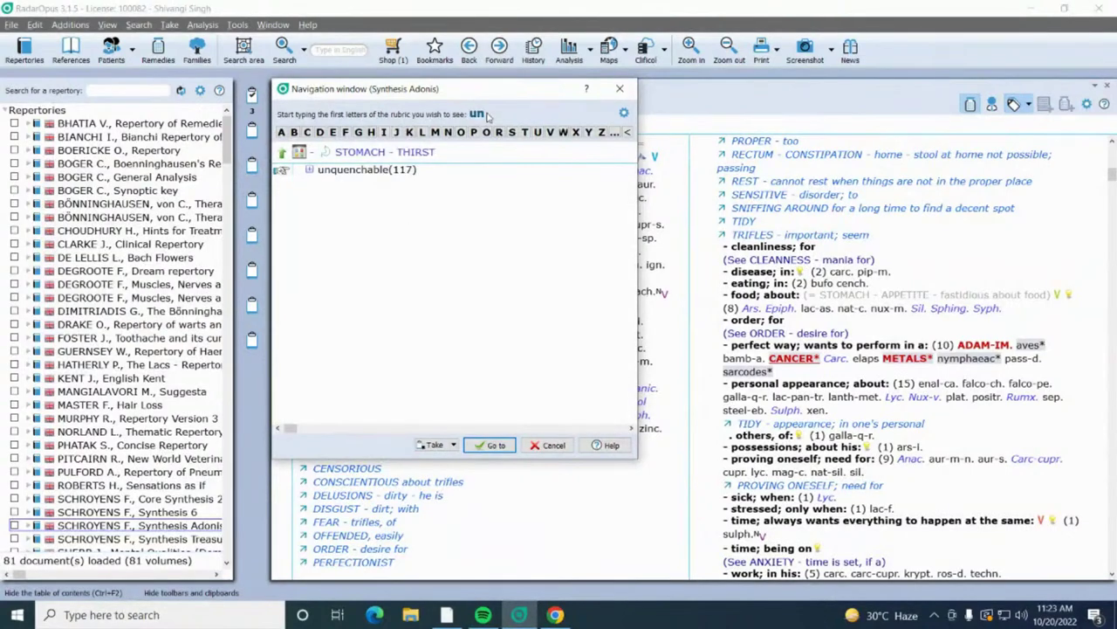
pyautogui.doubleClick(375, 171)
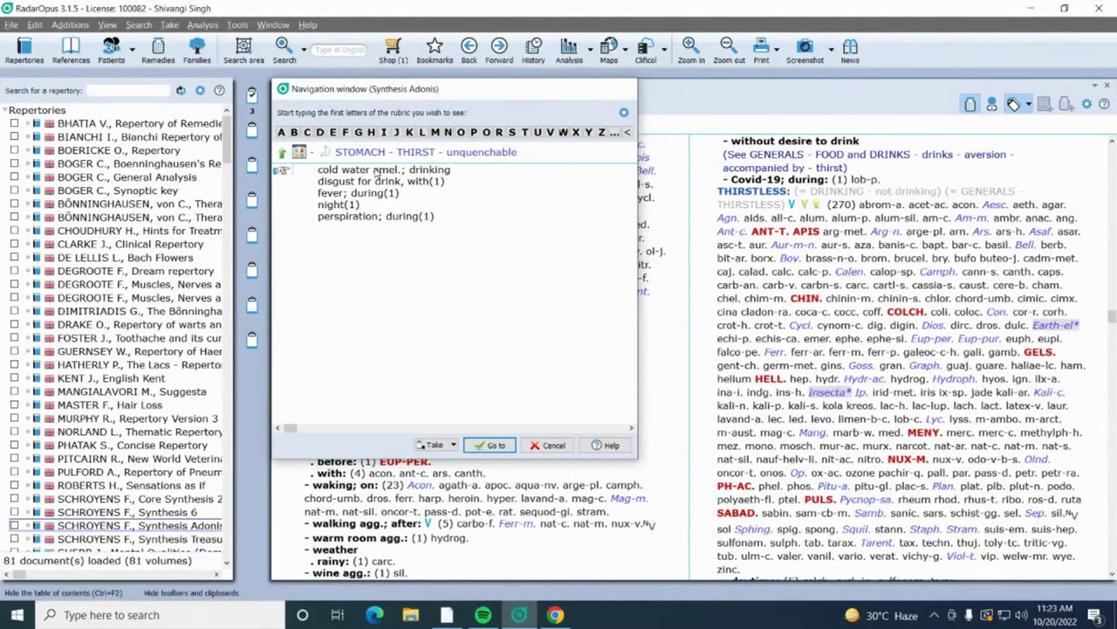
pyautogui.press('Return')
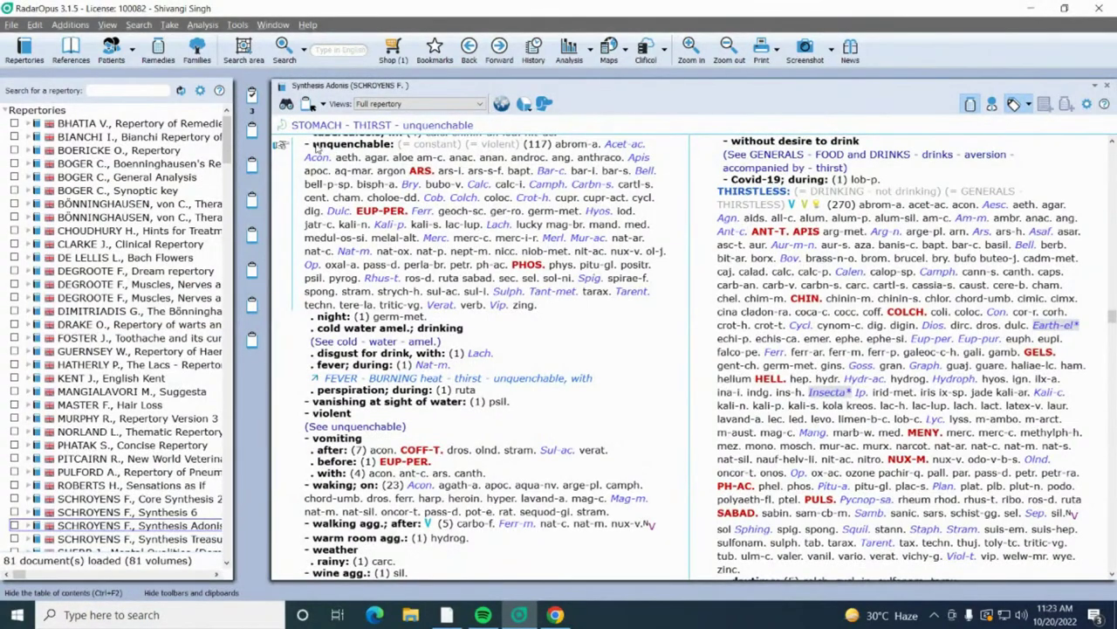
pyautogui.moveTo(317, 148); pyautogui.dragTo(252, 98)
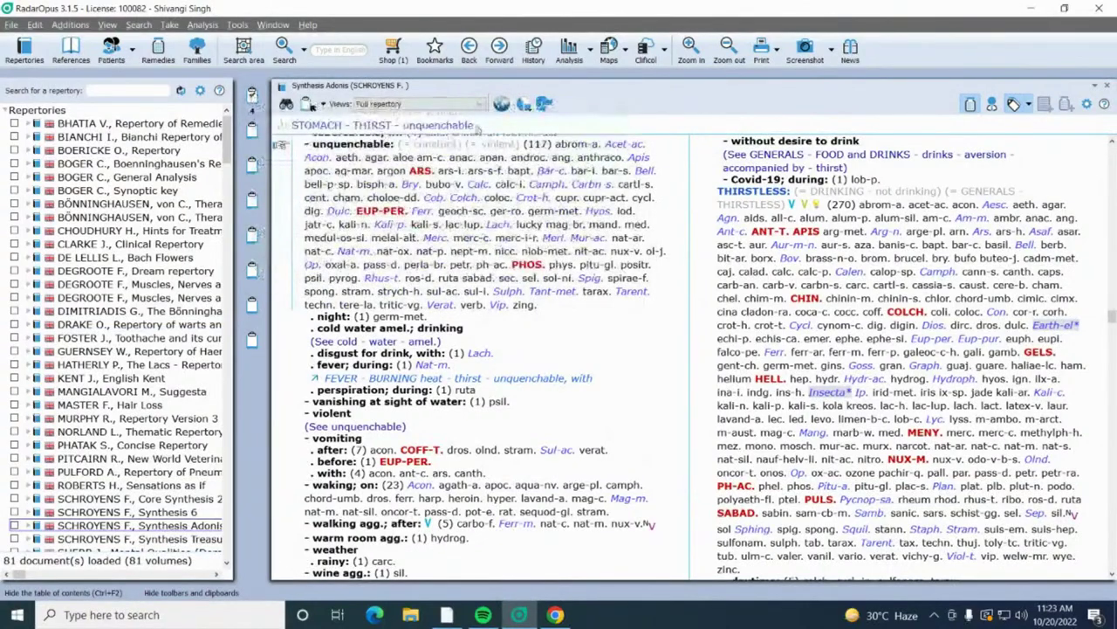
pyautogui.click(486, 127)
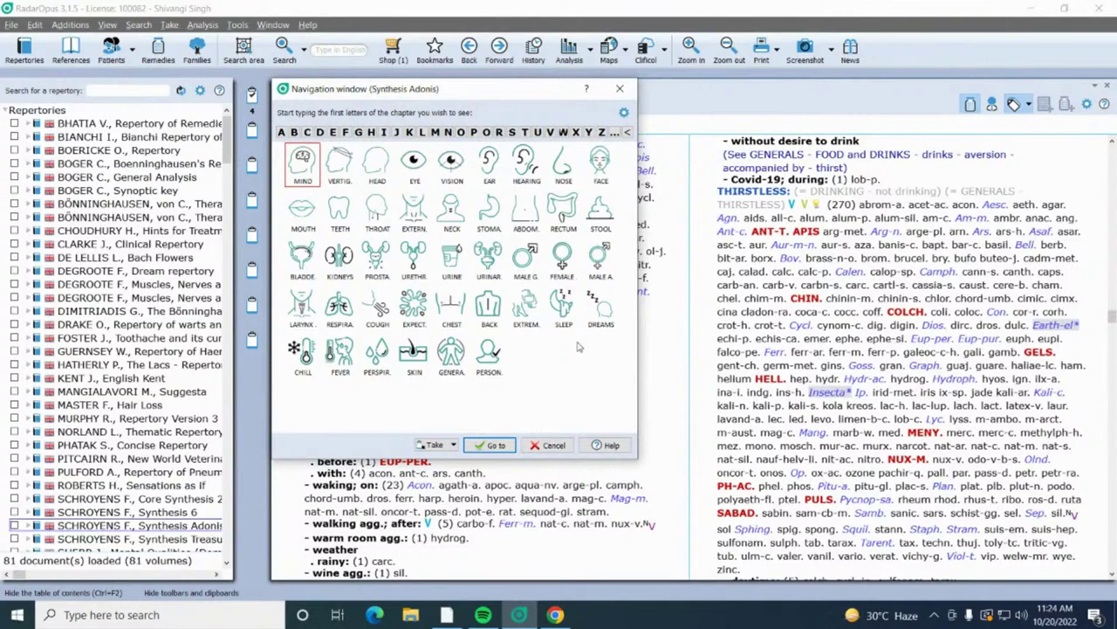
# Step: Go to SLEEP - DISTURBED (387 remedies) and take it as the fifth clipboard rubric
pyautogui.click(563, 307)
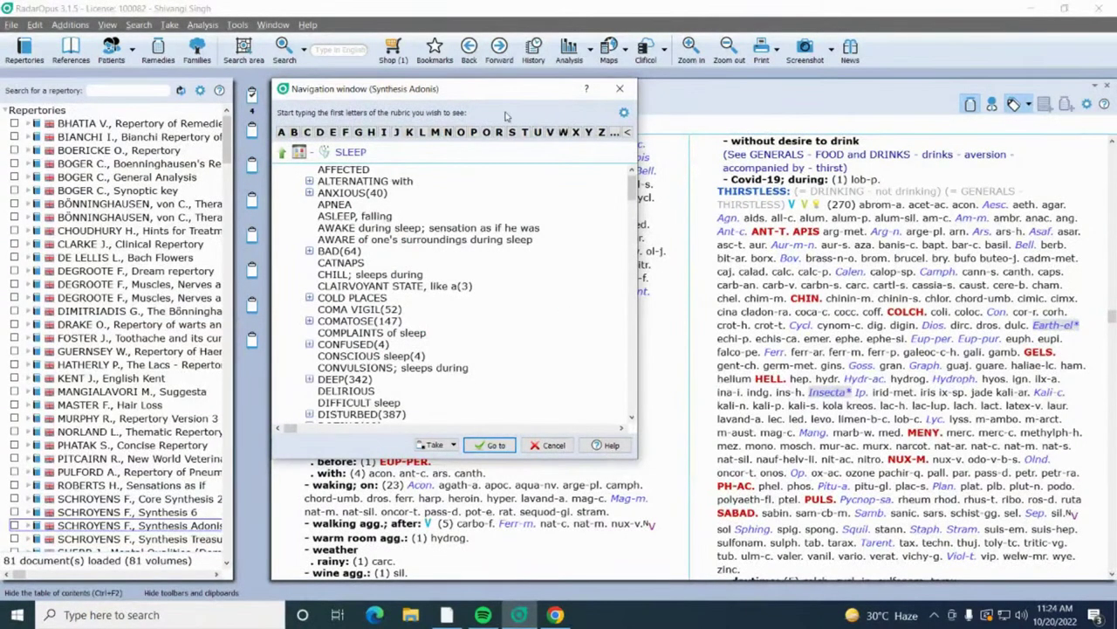
pyautogui.write('dis')
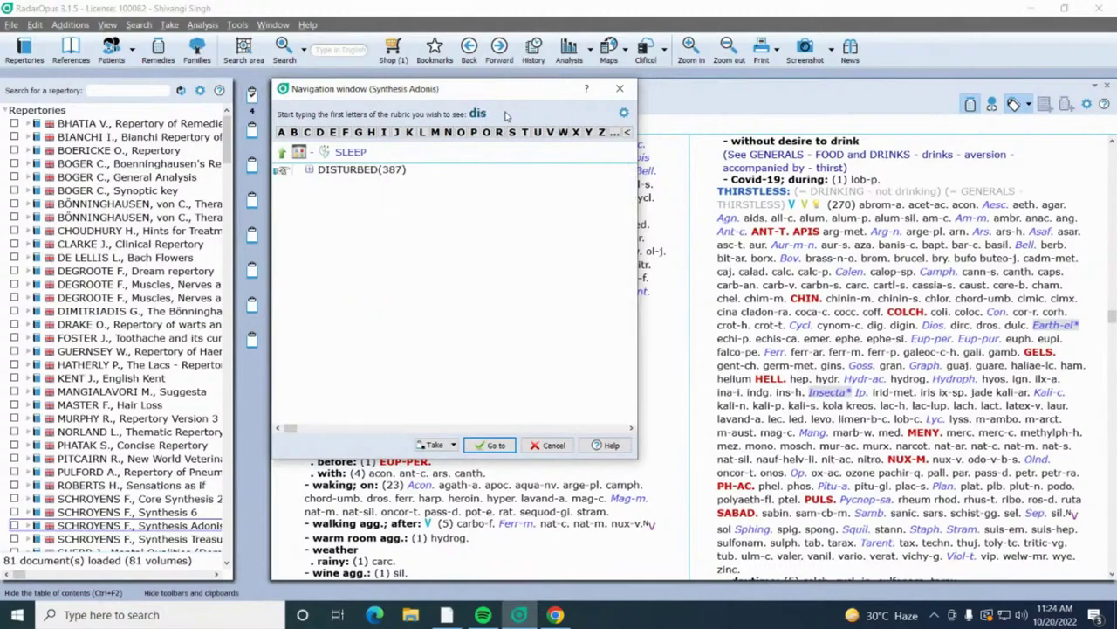
pyautogui.write('tur')
pyautogui.press('Return')
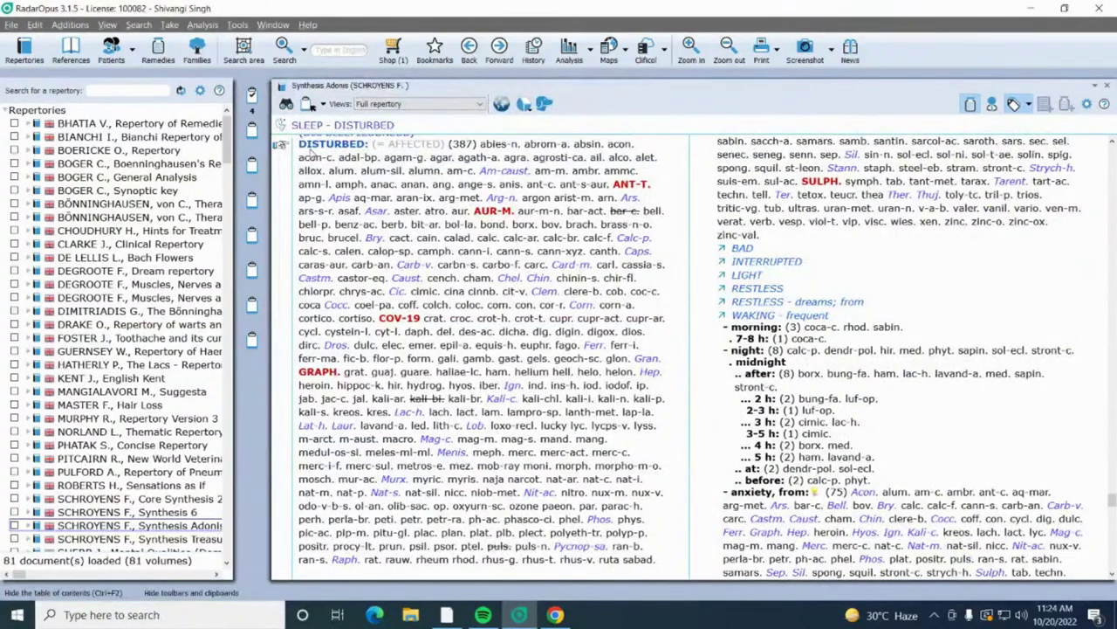
pyautogui.doubleClick(311, 151)
pyautogui.click(432, 125)
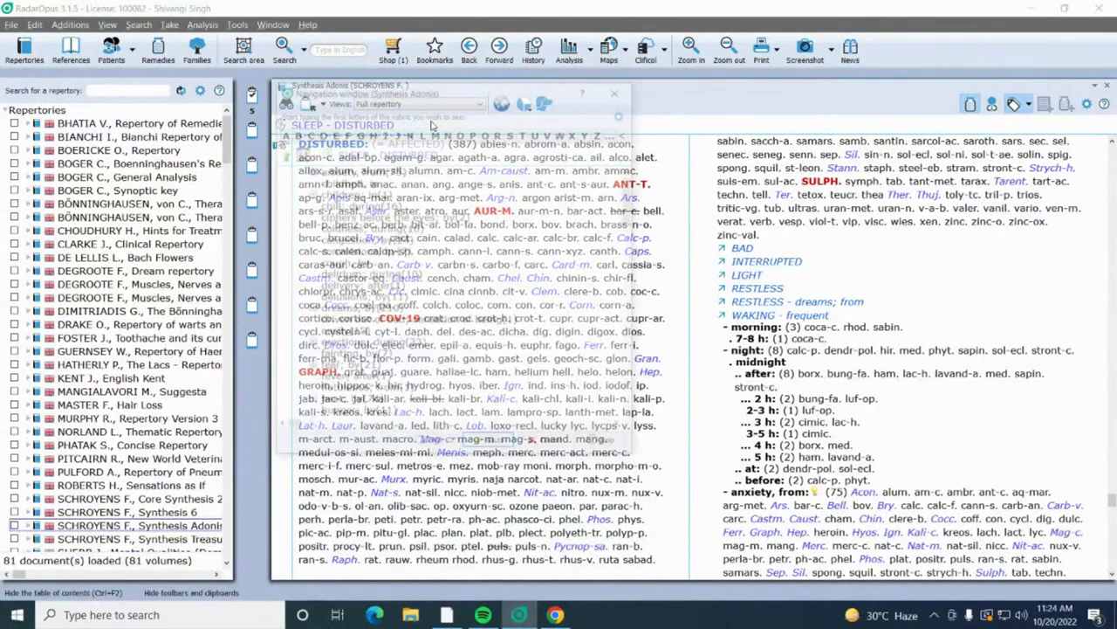
pyautogui.press('BackSpace')
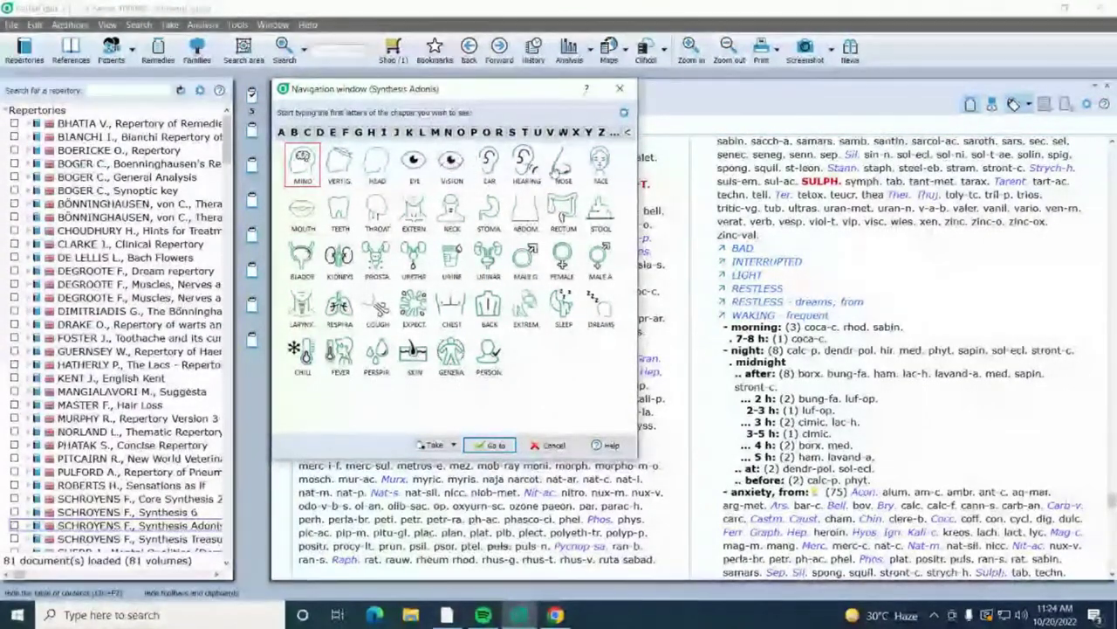
# Step: Go to NOSE - SNEEZING - violent (116 remedies) and take it as the sixth rubric
pyautogui.click(562, 166)
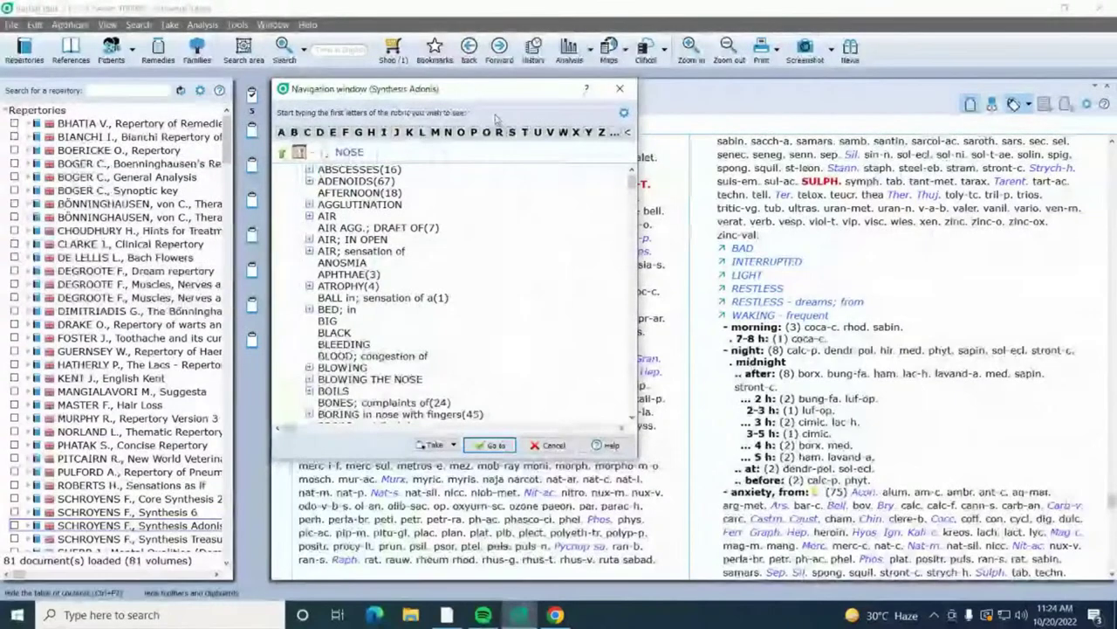
pyautogui.write('sn')
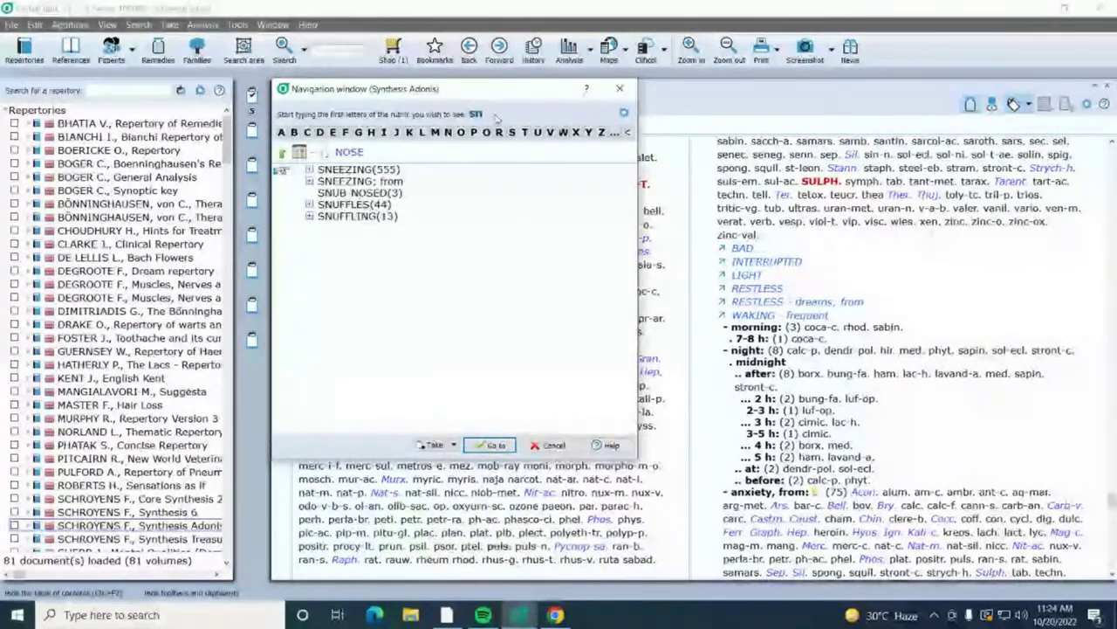
pyautogui.write('eezing')
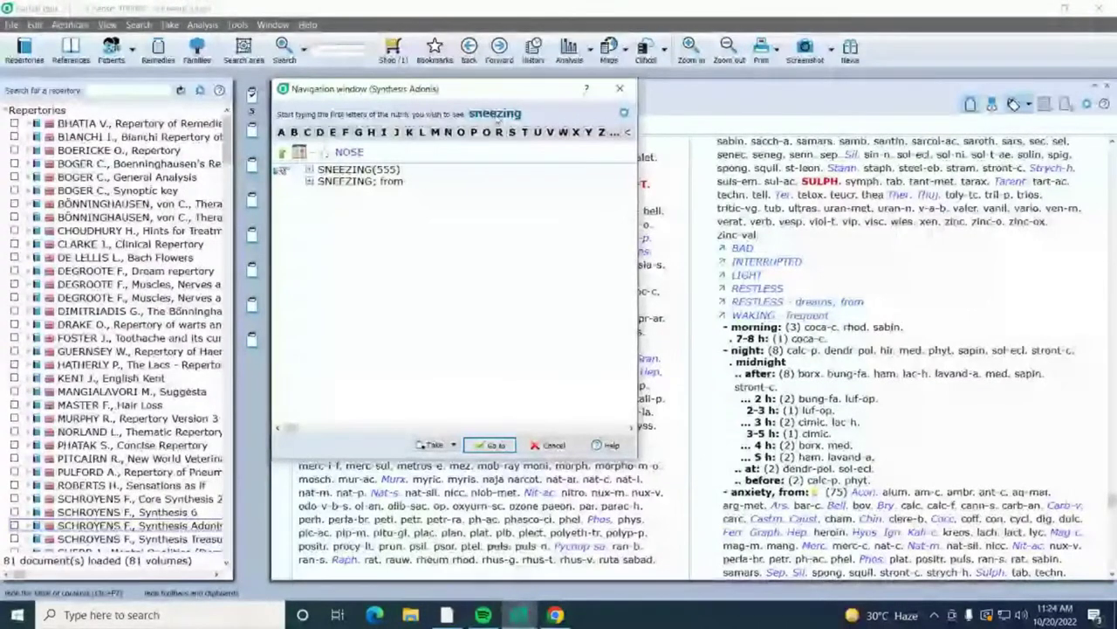
pyautogui.doubleClick(345, 169)
pyautogui.write('v')
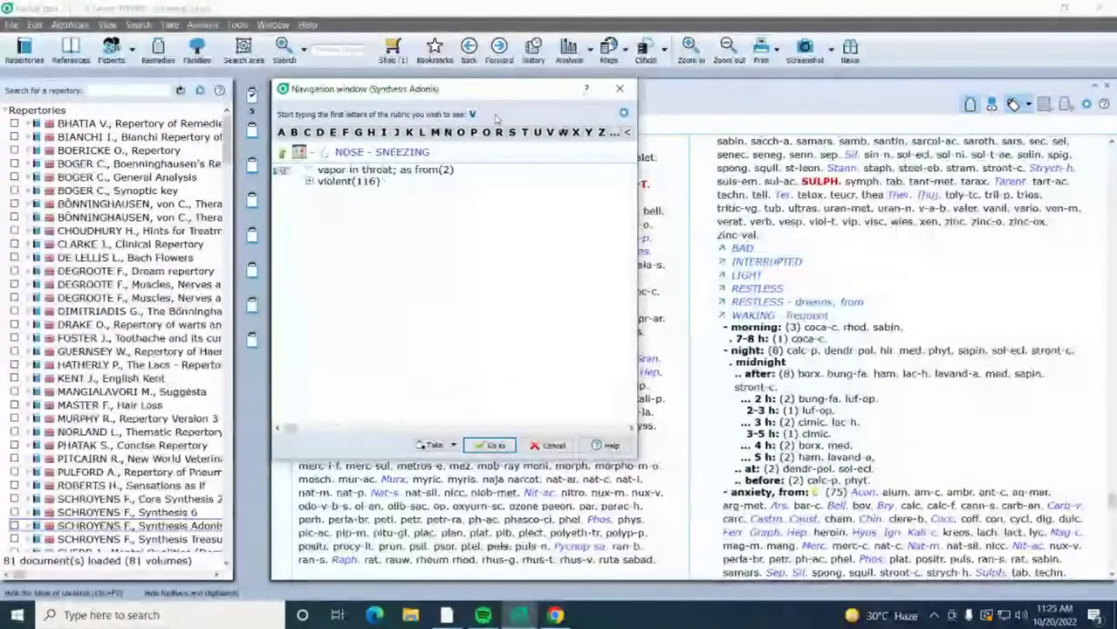
pyautogui.doubleClick(325, 183)
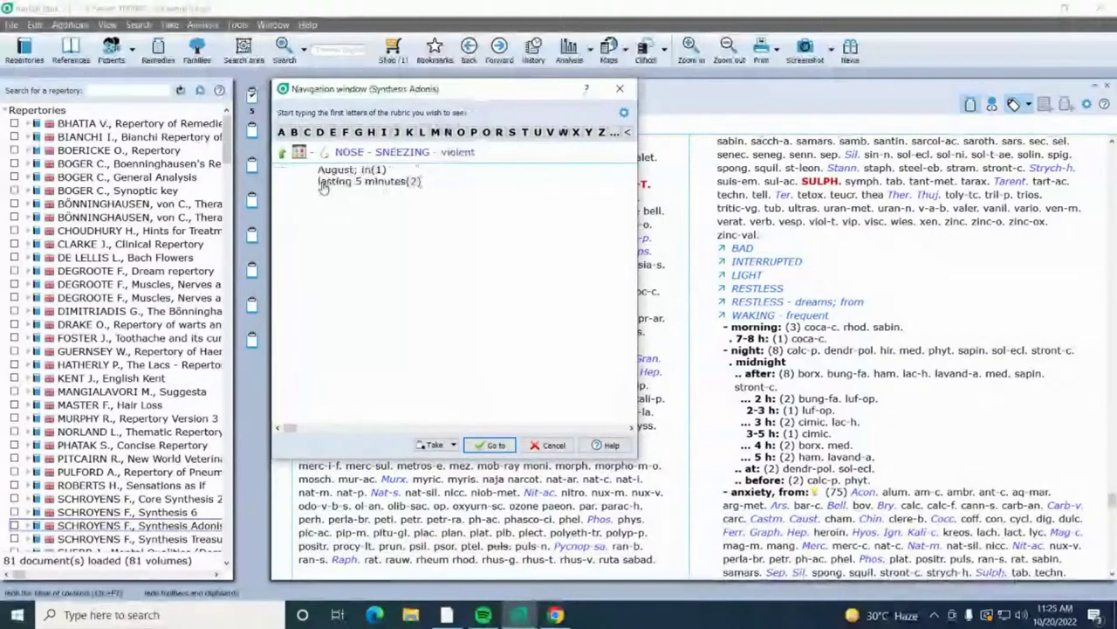
pyautogui.doubleClick(323, 183)
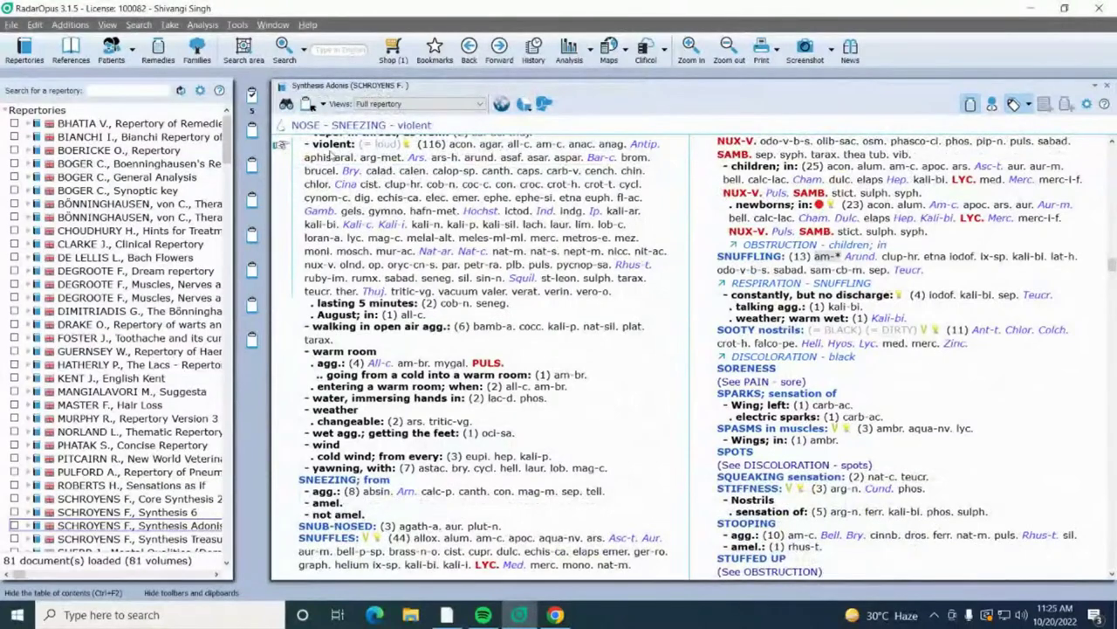
pyautogui.moveTo(323, 156)
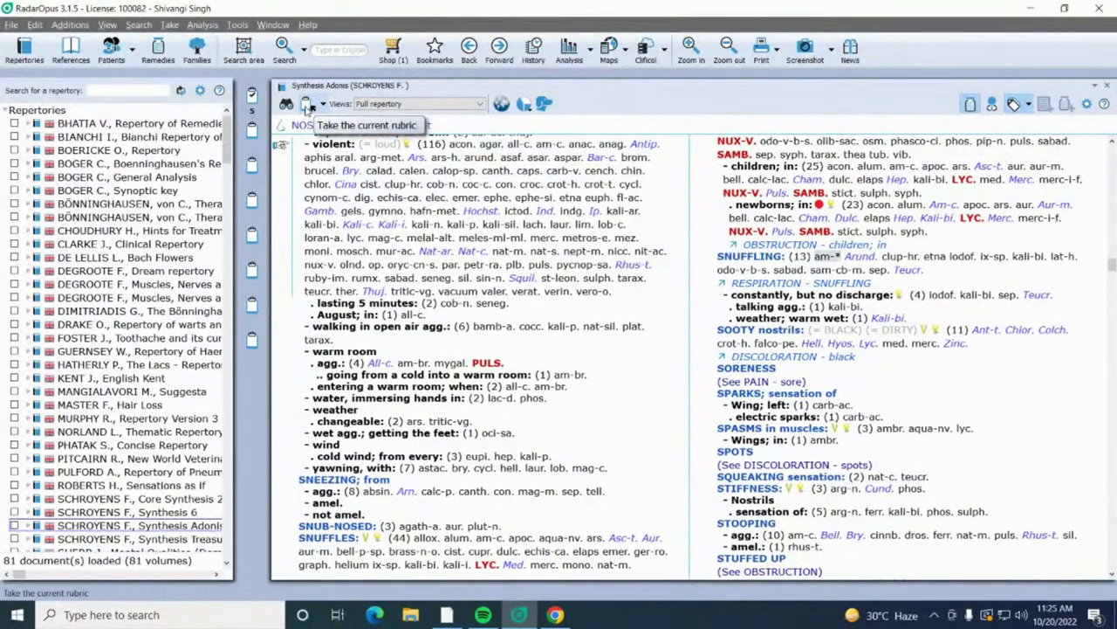
pyautogui.click(308, 106)
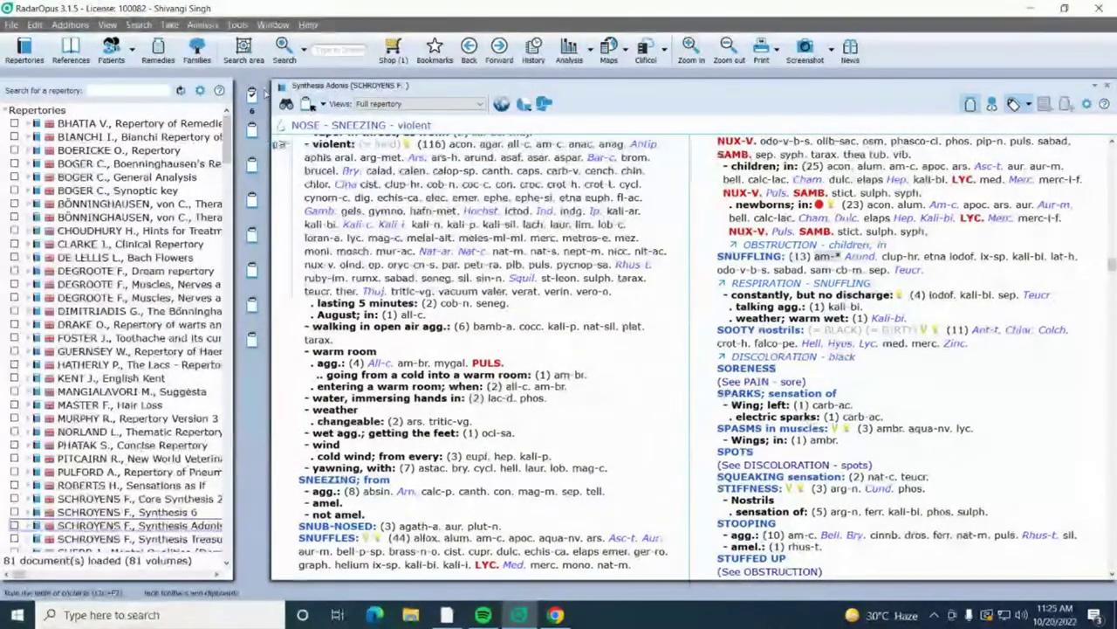
pyautogui.click(462, 130)
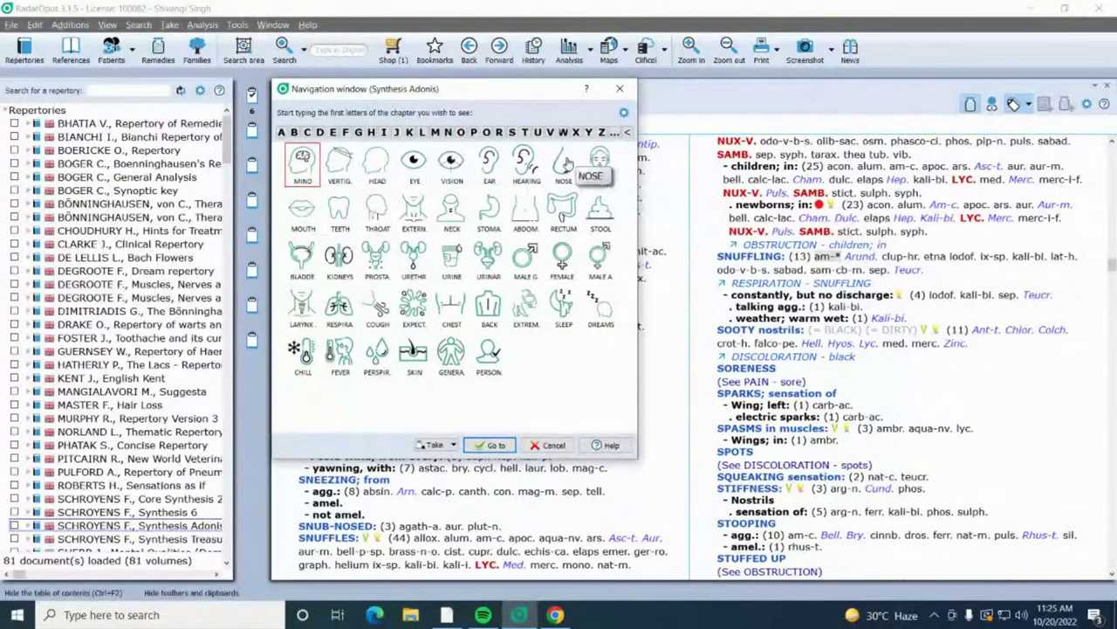
# Step: Go to NOSE - SNEEZING - morning (115 remedies) and take it as the seventh rubric
pyautogui.click(566, 162)
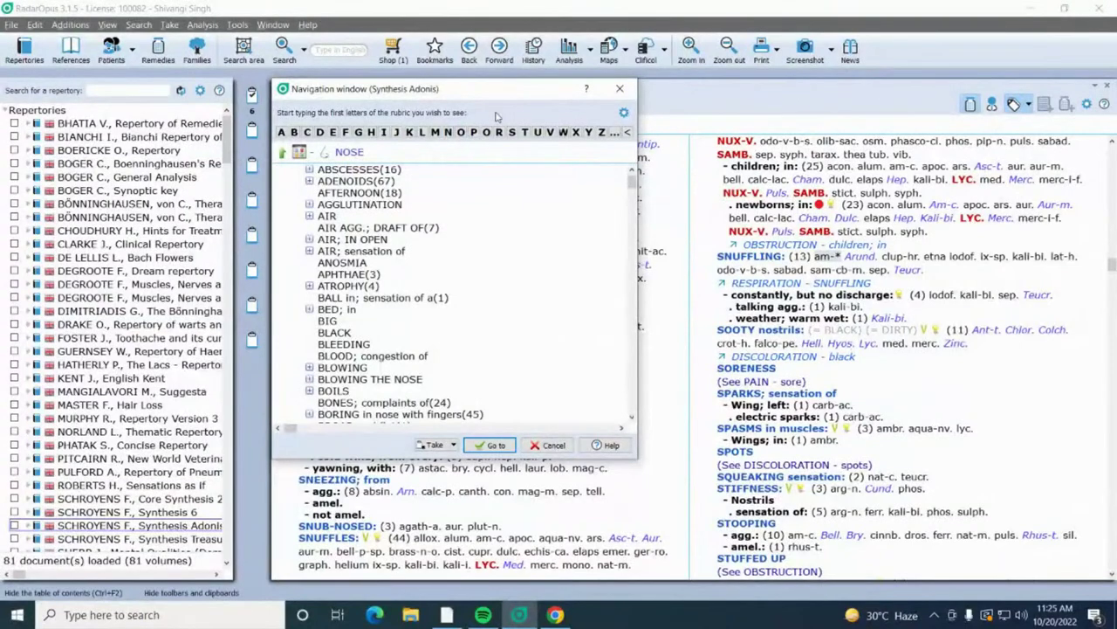
pyautogui.write('sneez')
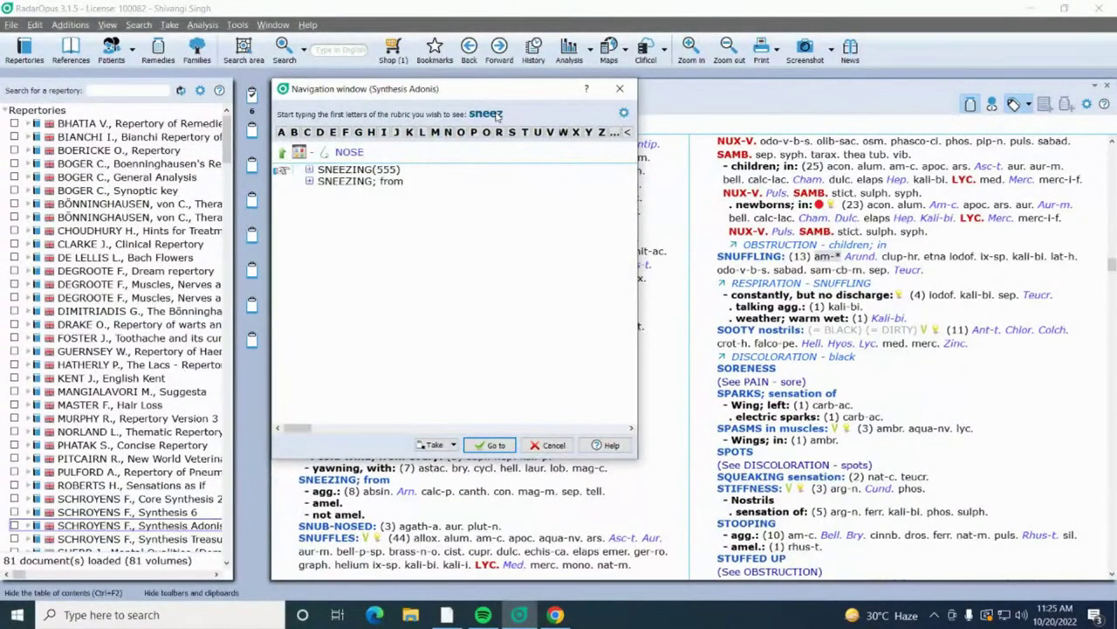
pyautogui.write('ing')
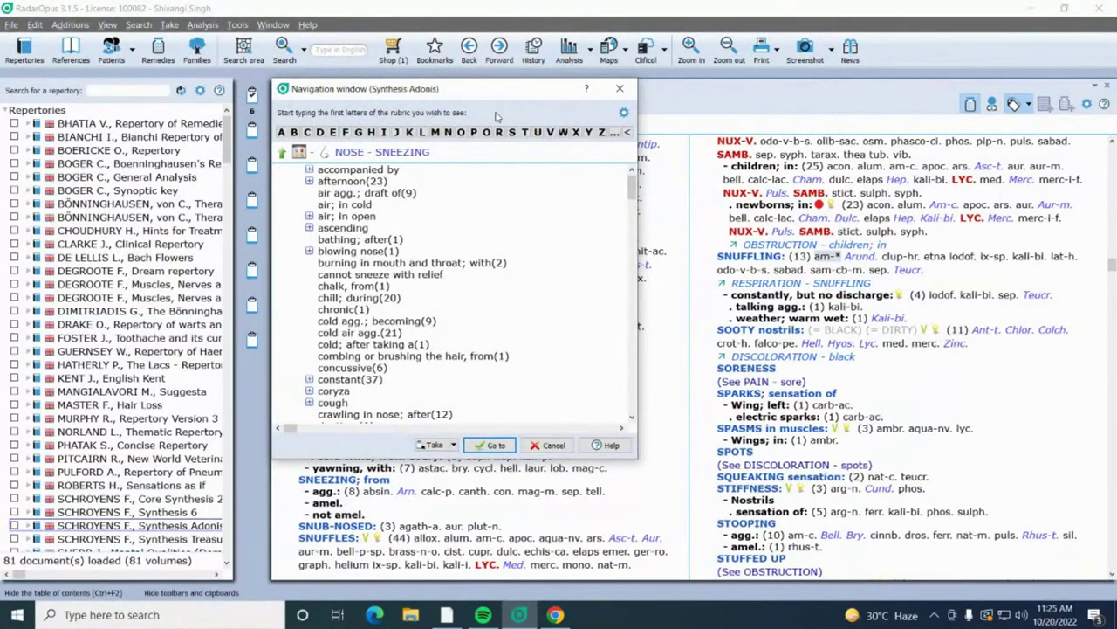
pyautogui.write('mo')
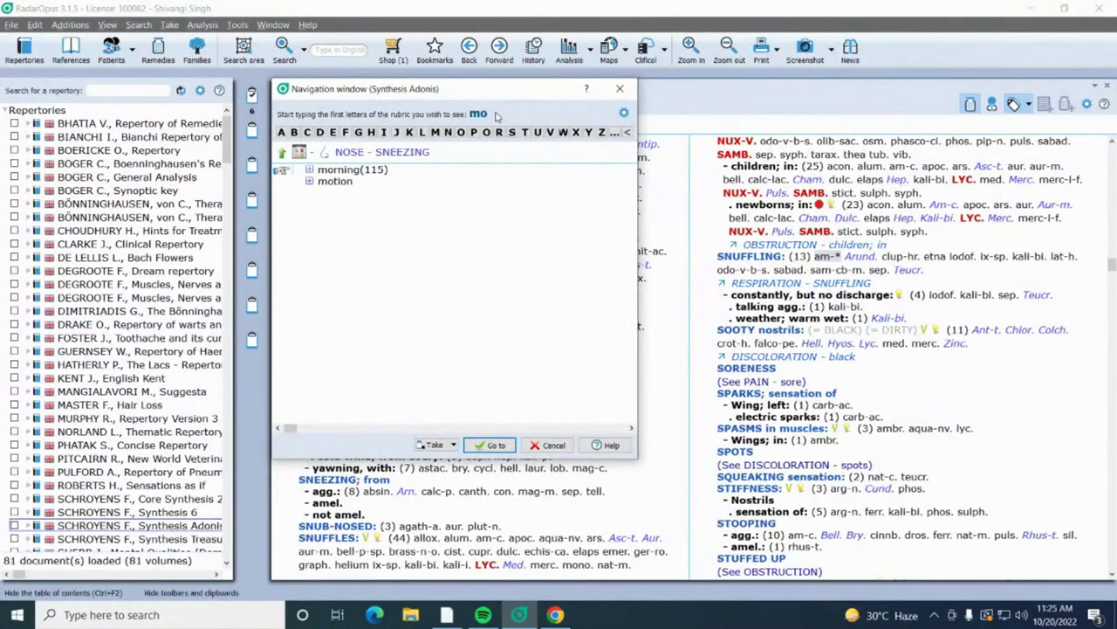
pyautogui.doubleClick(321, 171)
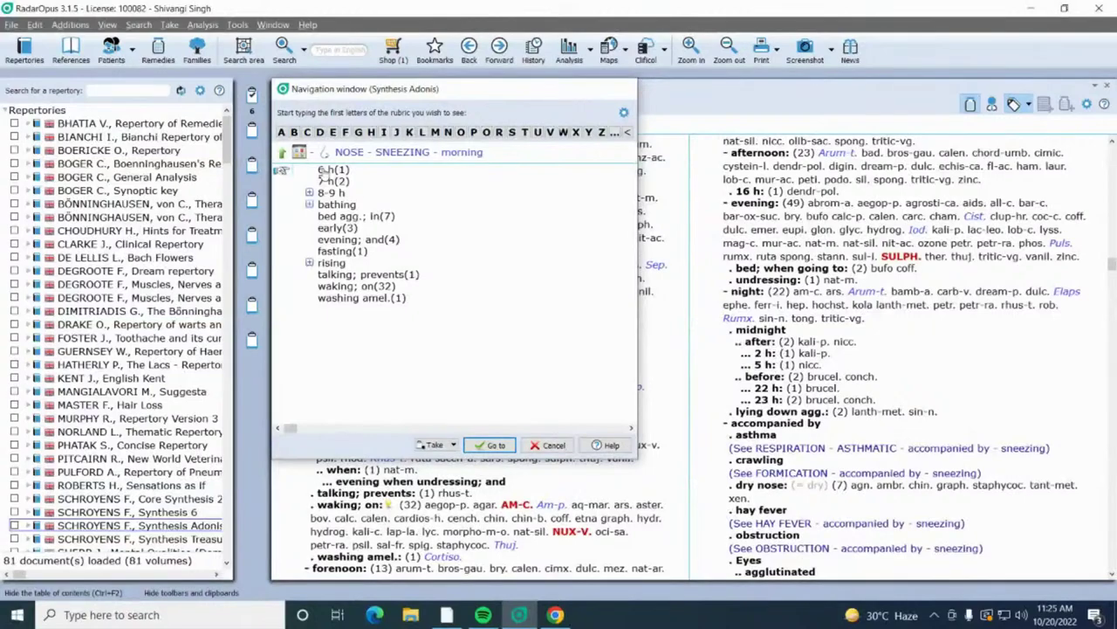
pyautogui.doubleClick(321, 170)
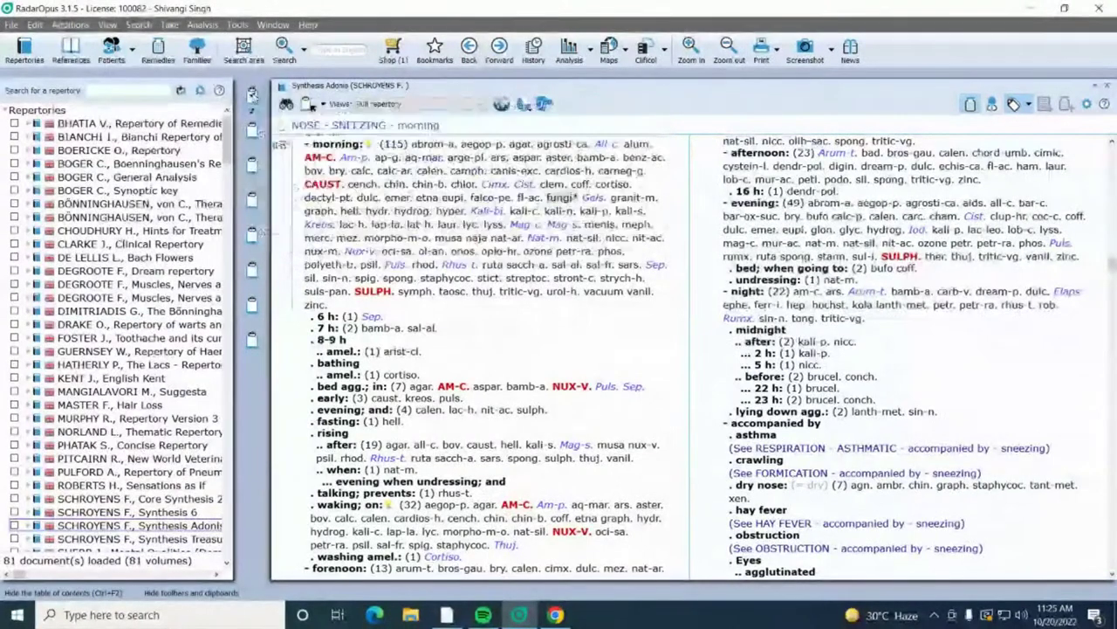
pyautogui.click(477, 131)
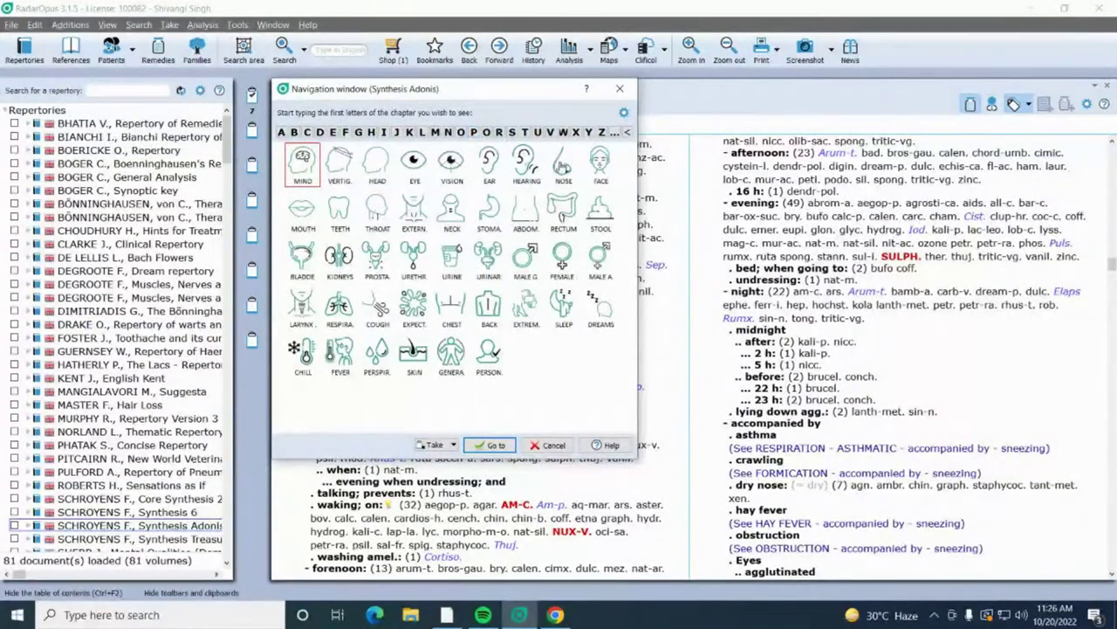
# Step: Drill into NOSE - SNEEZING - frequent in the NOSE chapter and jump the book to it
pyautogui.click(564, 170)
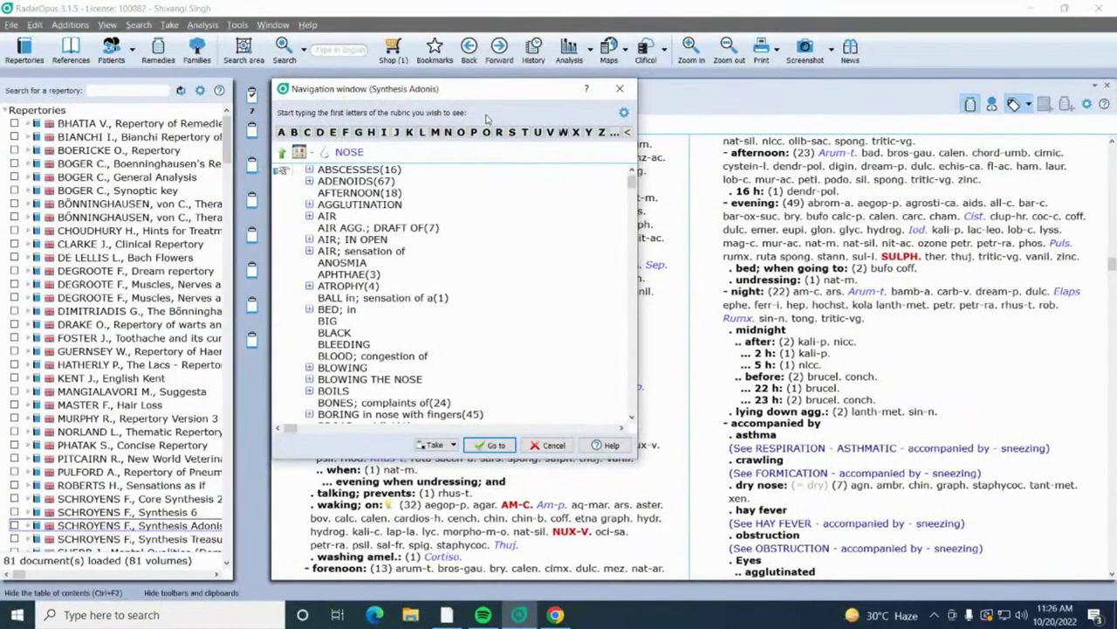
pyautogui.write('sneezi')
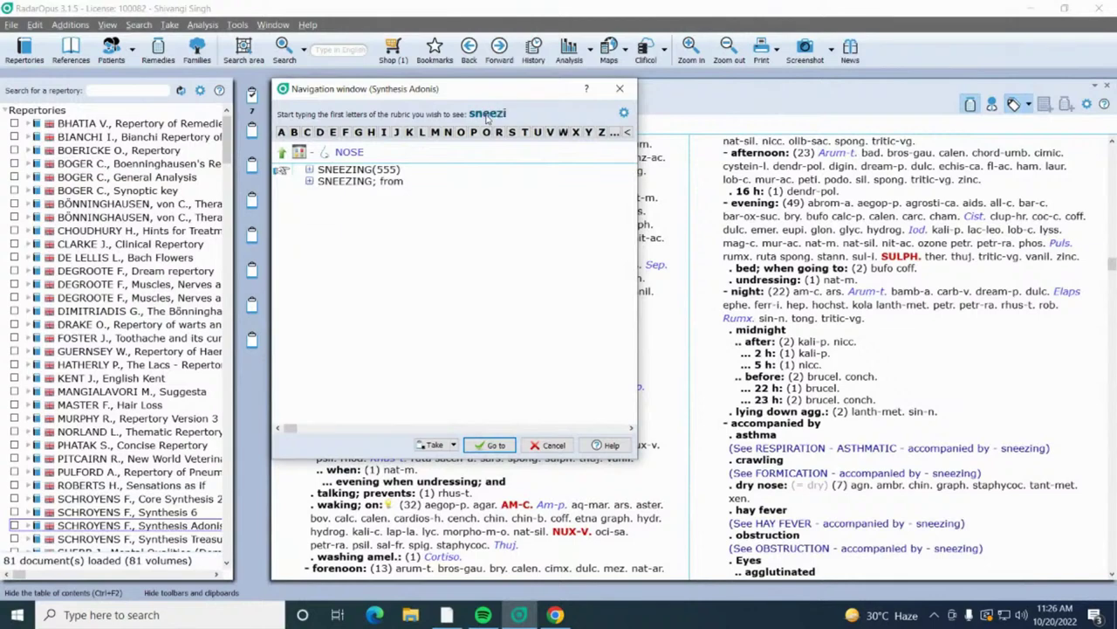
pyautogui.write('ng')
pyautogui.press('Return')
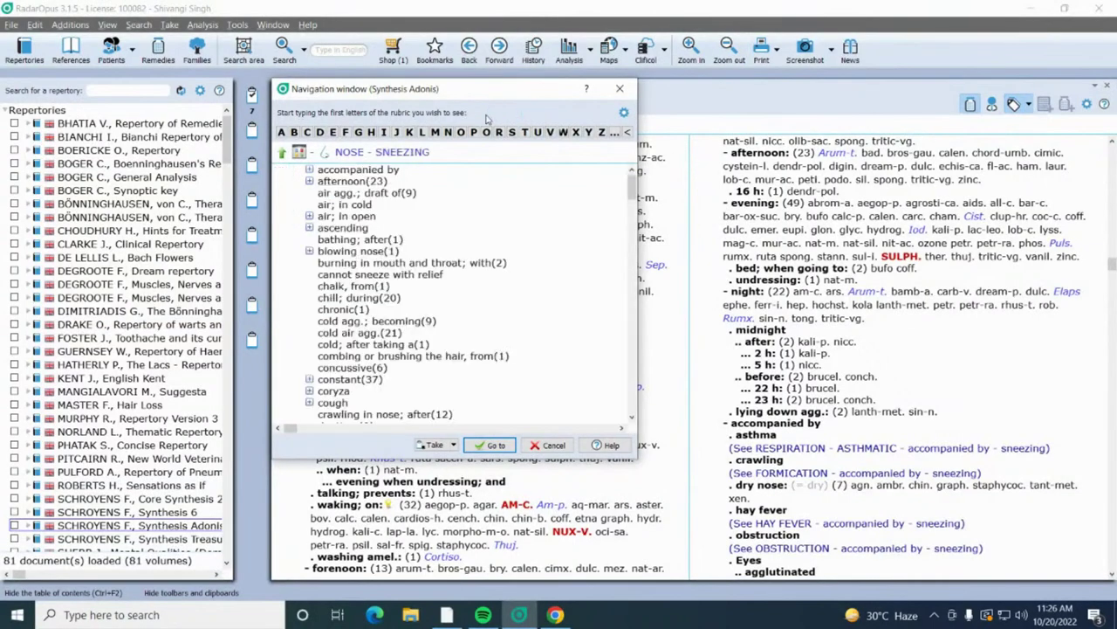
pyautogui.write('freq')
pyautogui.press('Return')
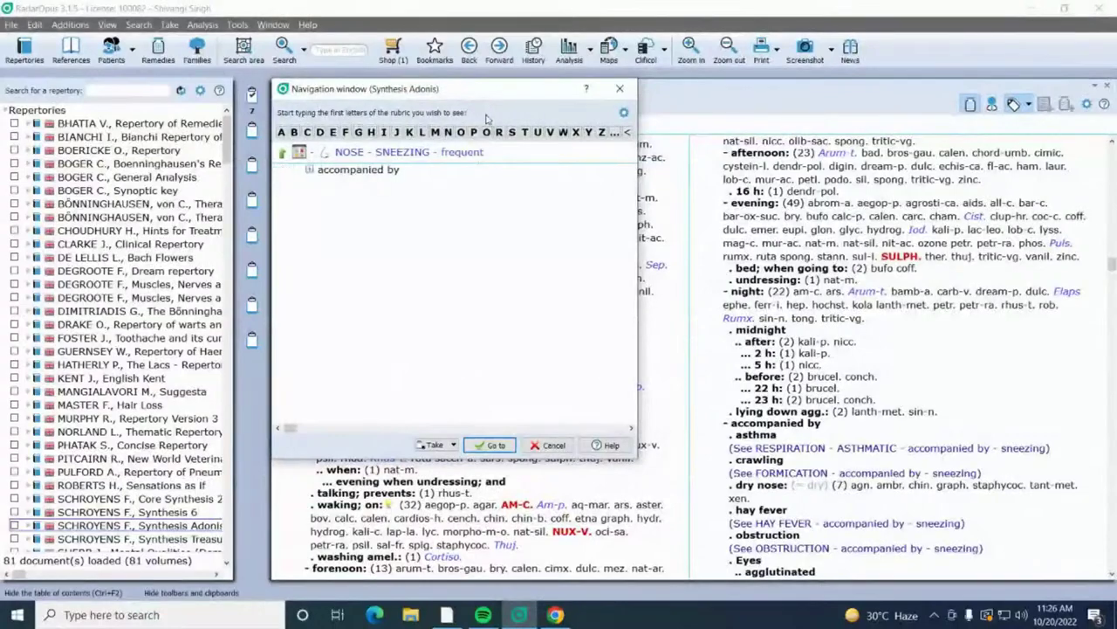
pyautogui.press('Return')
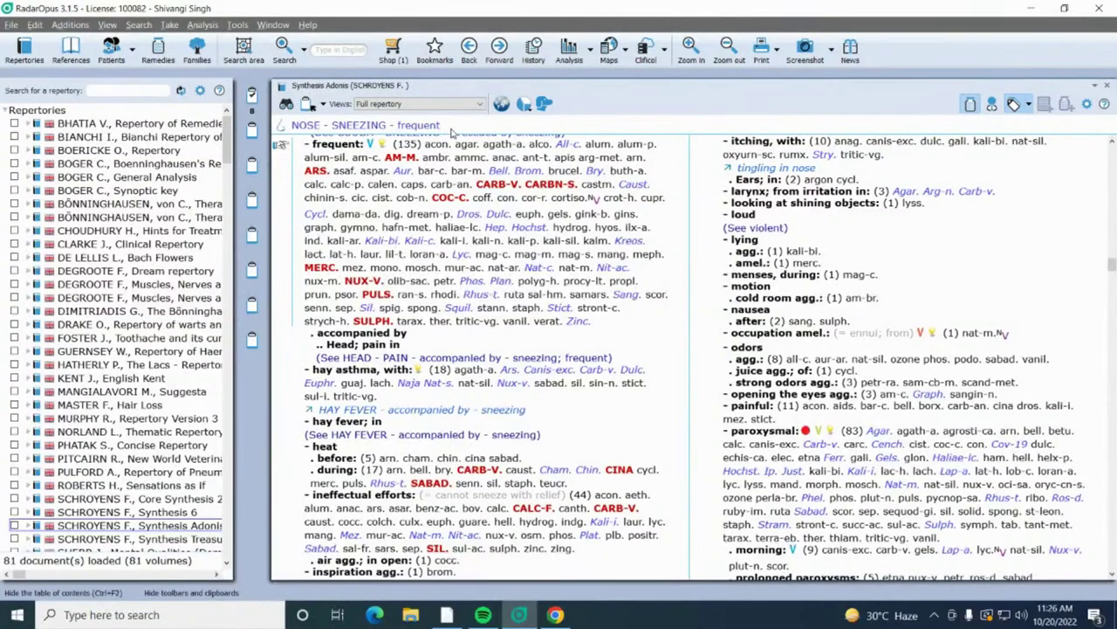
# Step: Find NOSE - SNEEZING - weather - changeable in Synthesis Adonis and take it as the ninth clipboard rubric
pyautogui.click(452, 131)
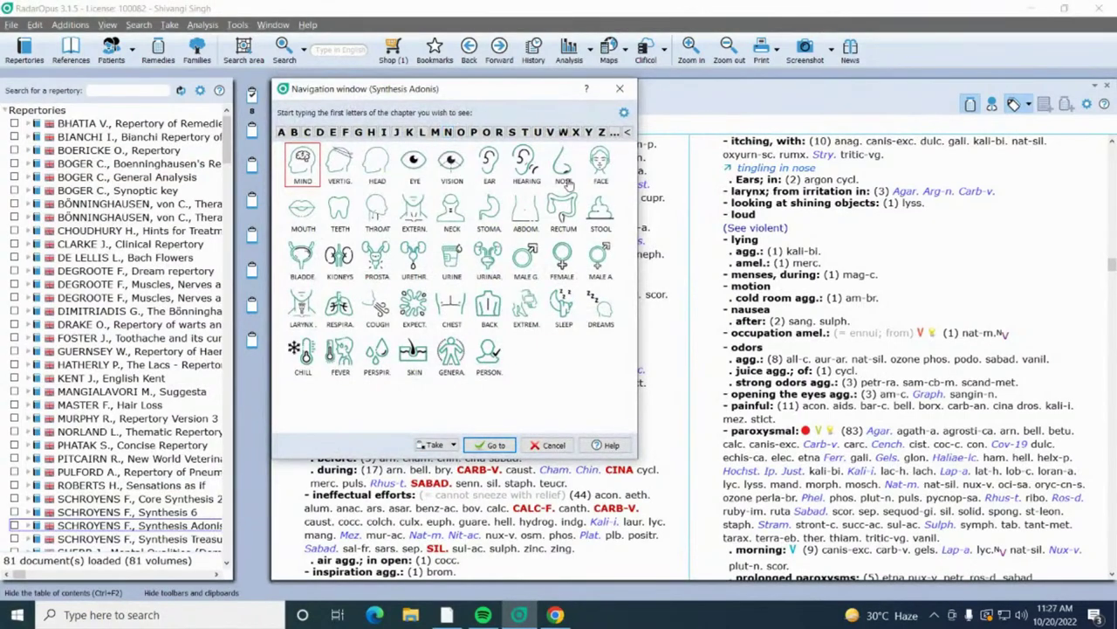
pyautogui.click(566, 168)
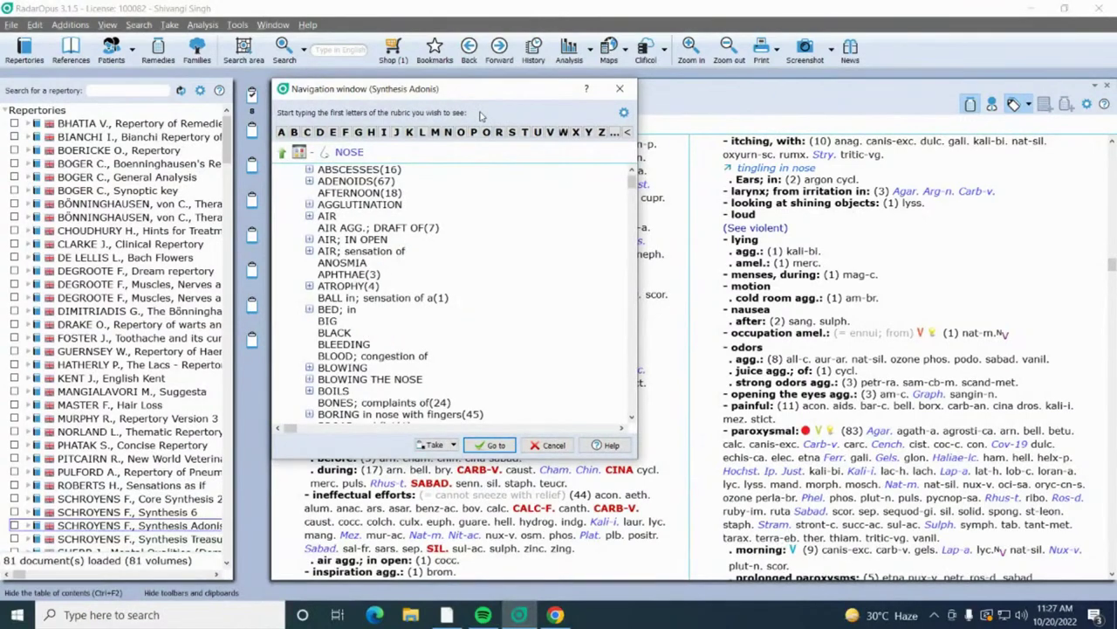
pyautogui.write('snee')
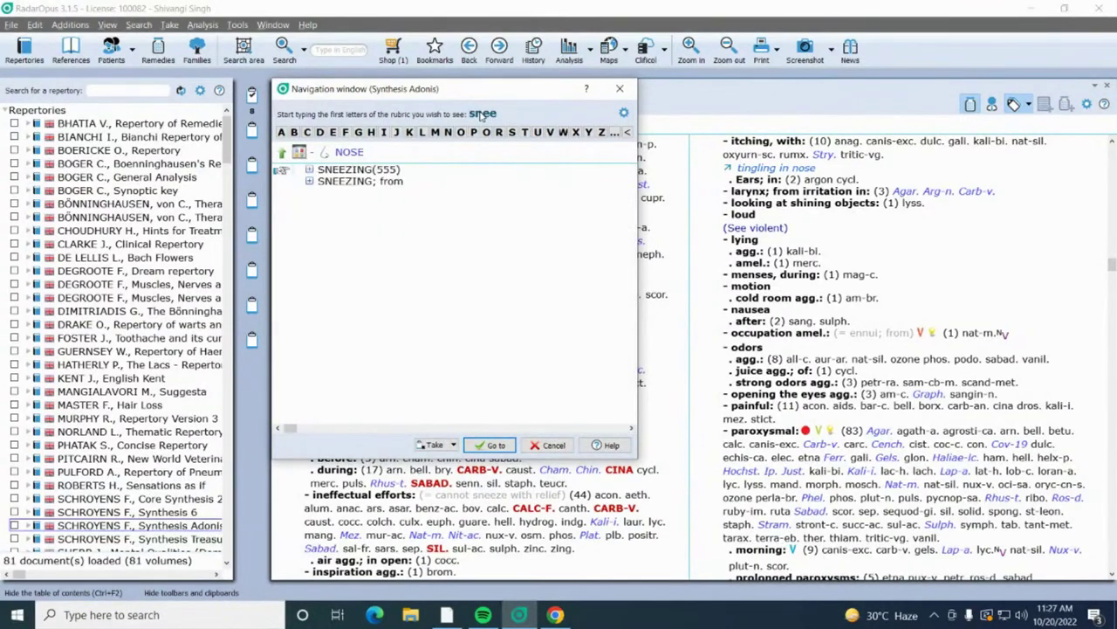
pyautogui.write('zing')
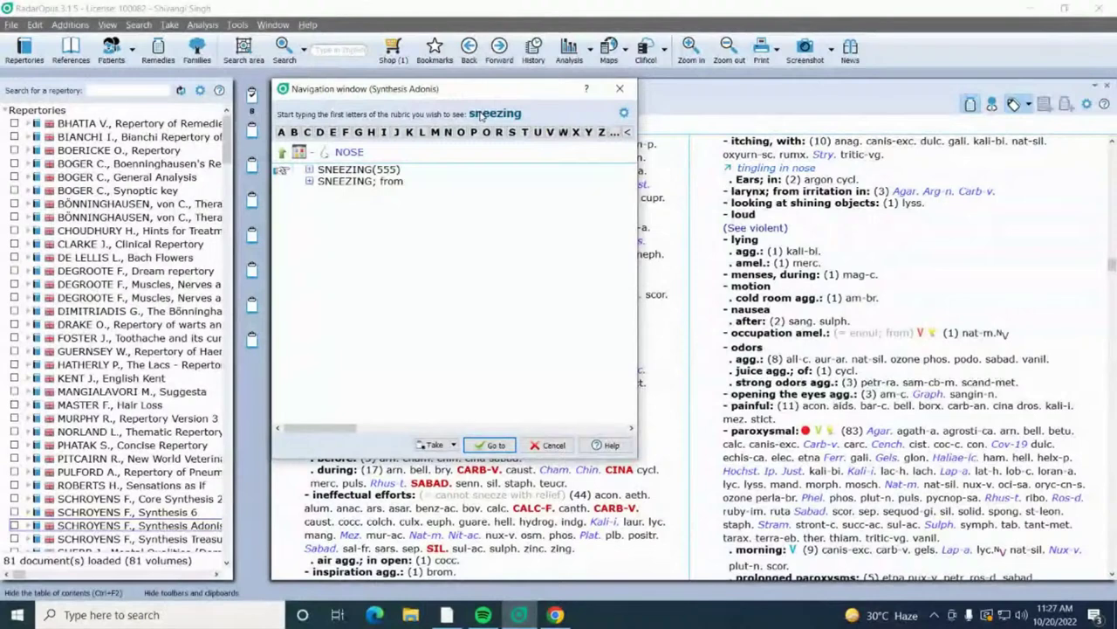
pyautogui.press('Return')
pyautogui.write('w')
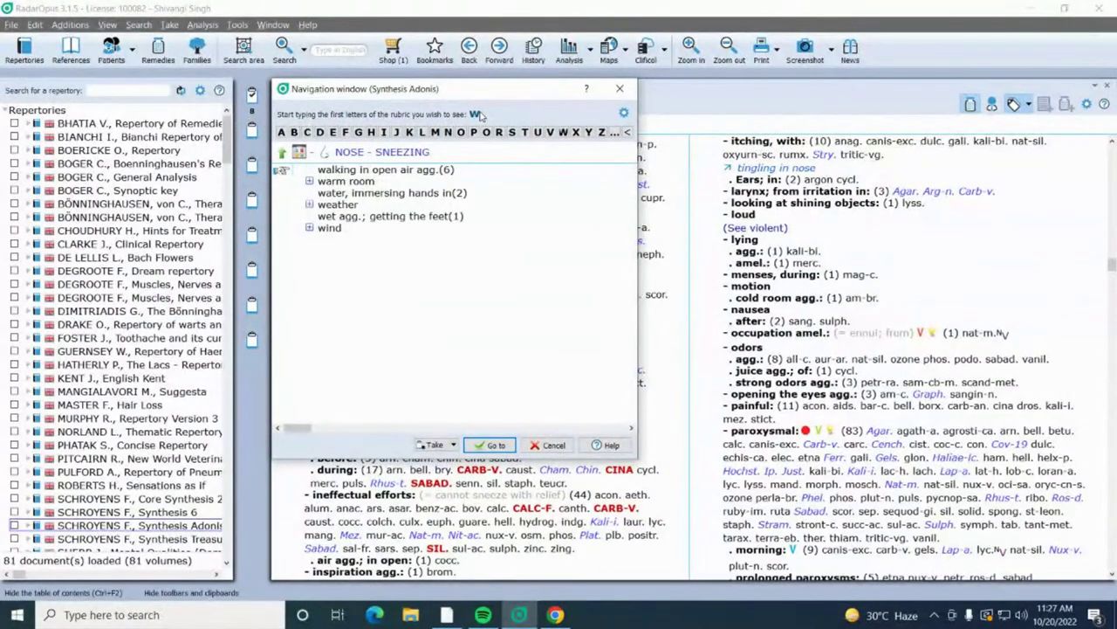
pyautogui.write('eather')
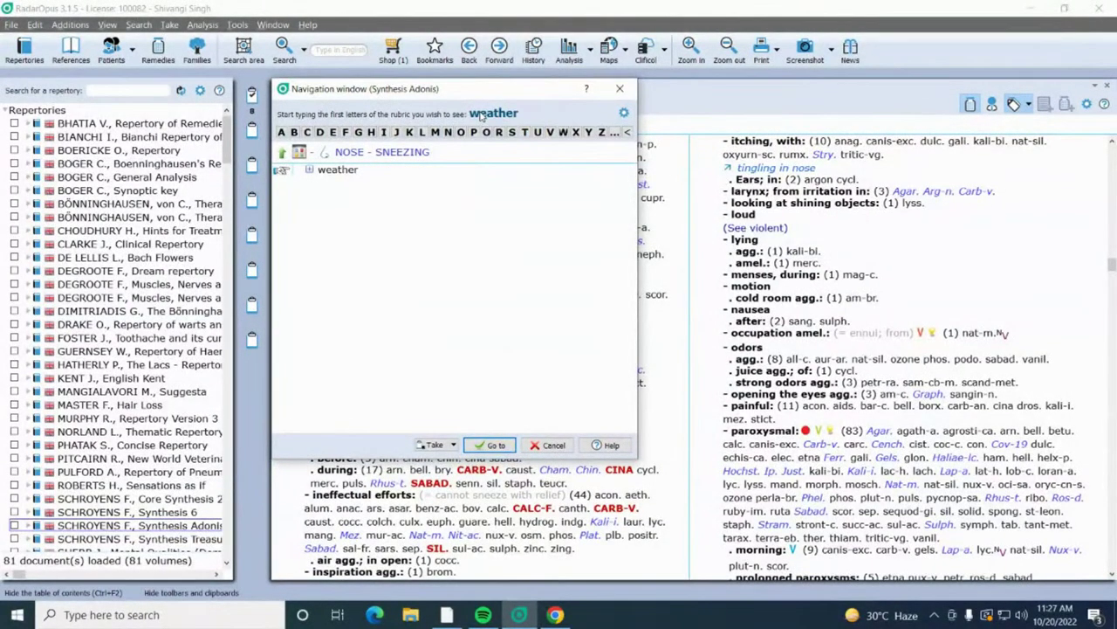
pyautogui.press('Return')
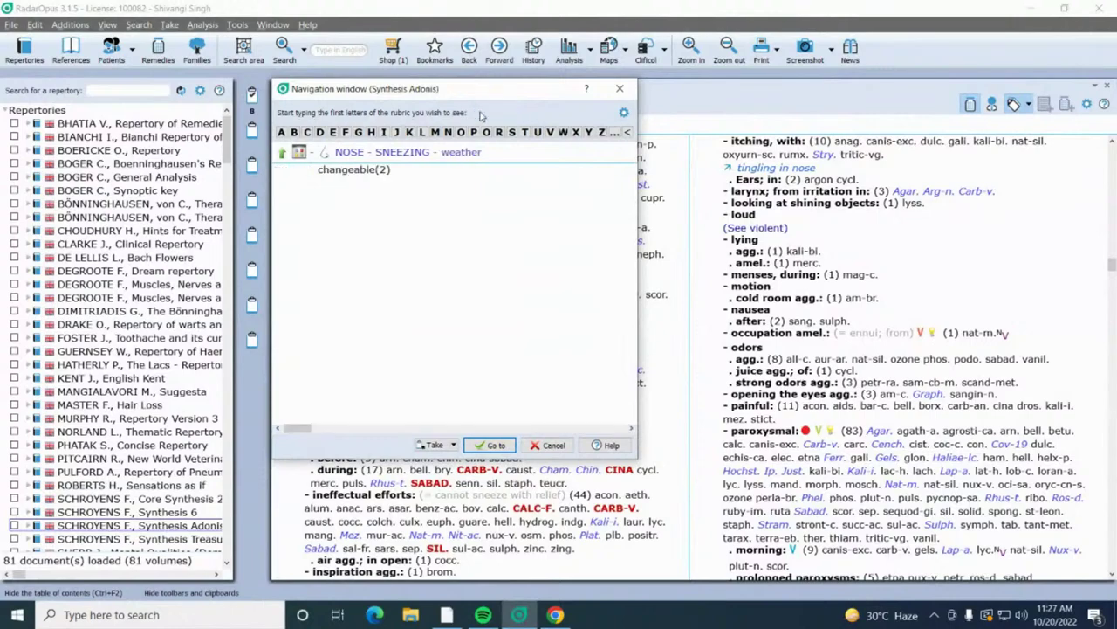
pyautogui.doubleClick(350, 168)
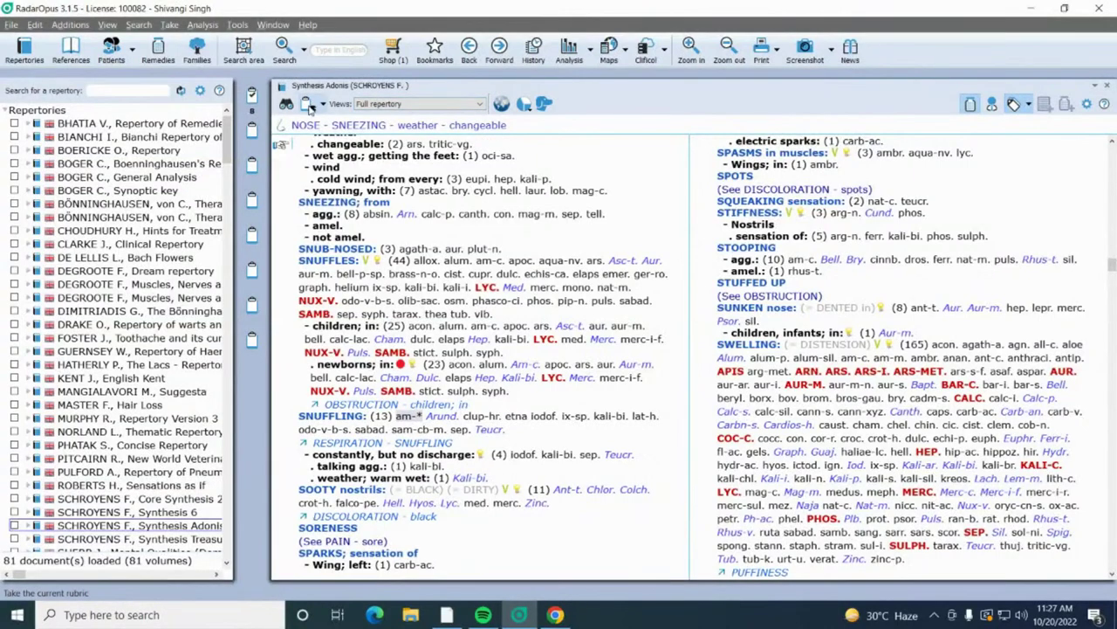
pyautogui.click(308, 106)
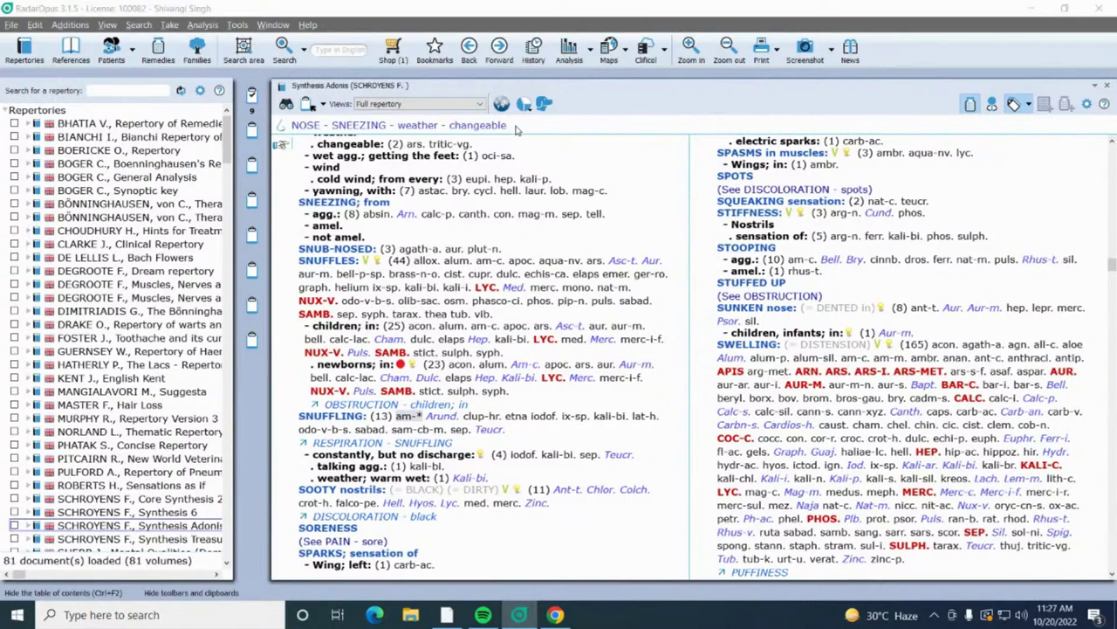
# Step: Find NOSE - CORYZA - lachrymation; with (29 remedies) and drag it onto the clipboard as rubric ten
pyautogui.click(516, 129)
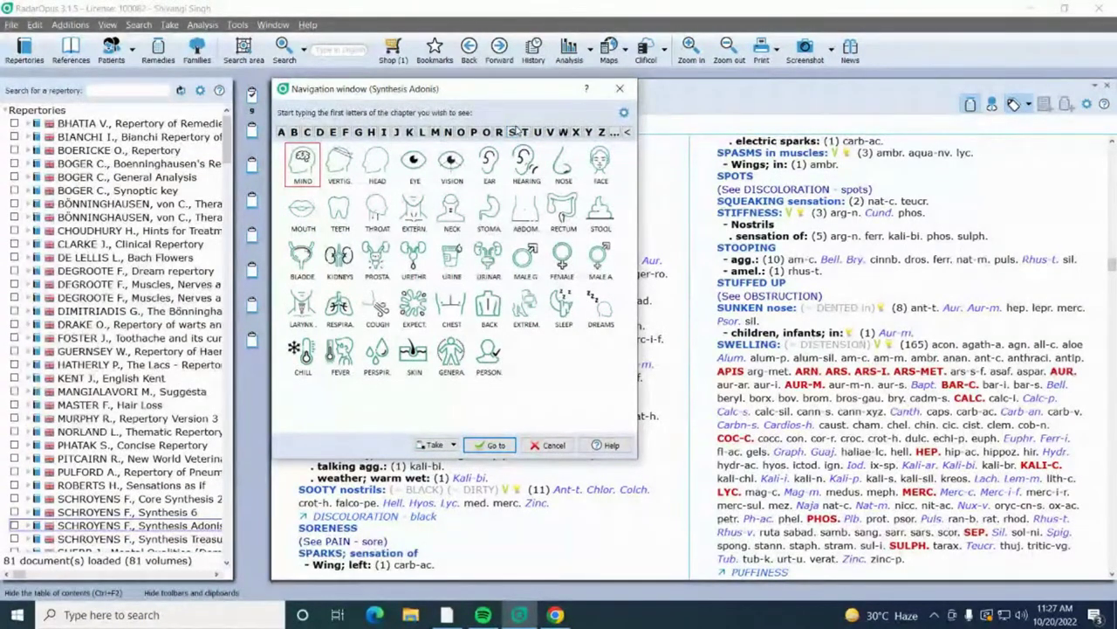
pyautogui.click(566, 170)
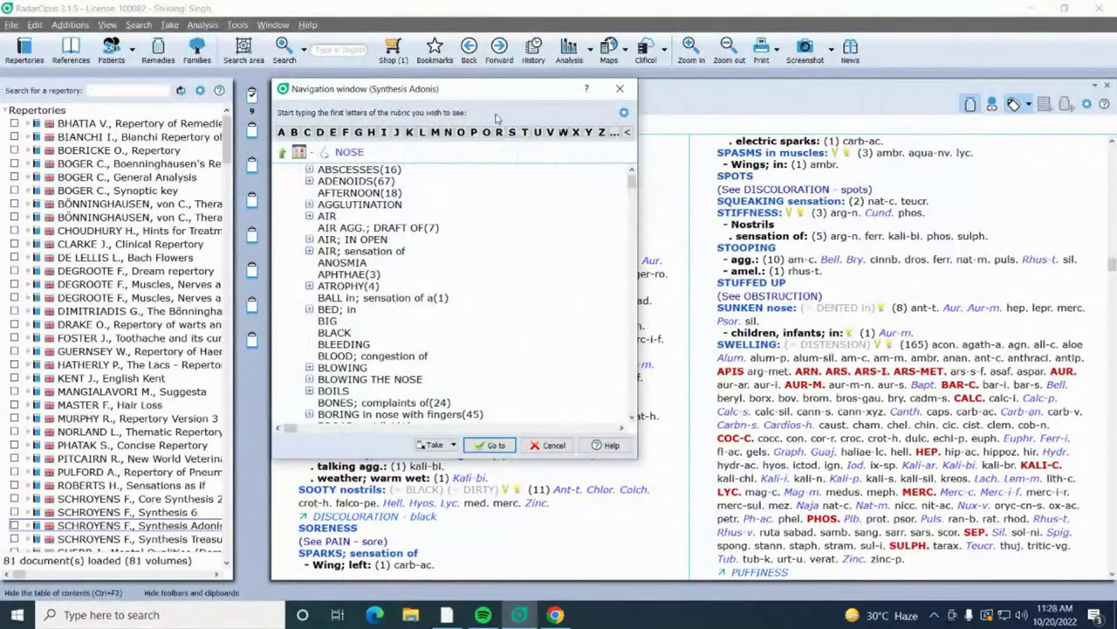
pyautogui.write('coryza')
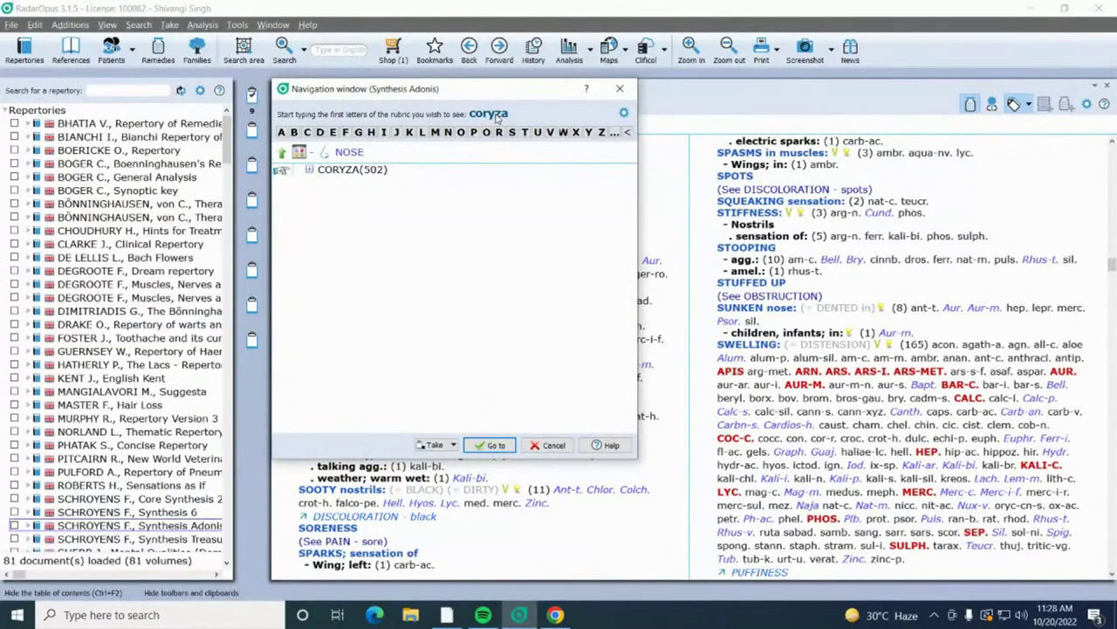
pyautogui.press('Return')
pyautogui.write('lachry')
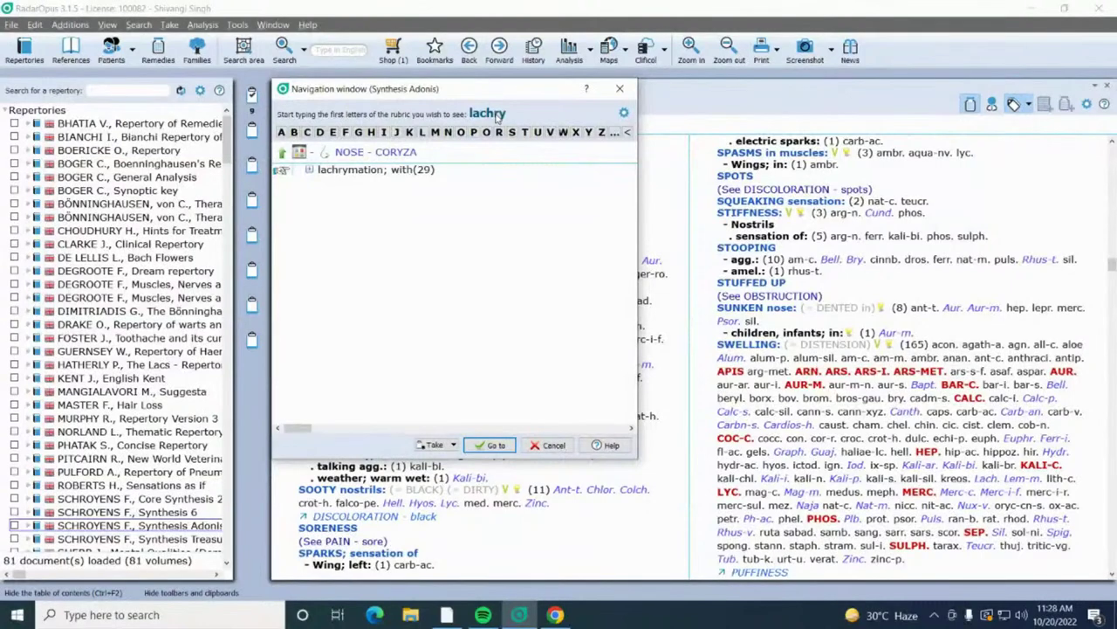
pyautogui.press('Return')
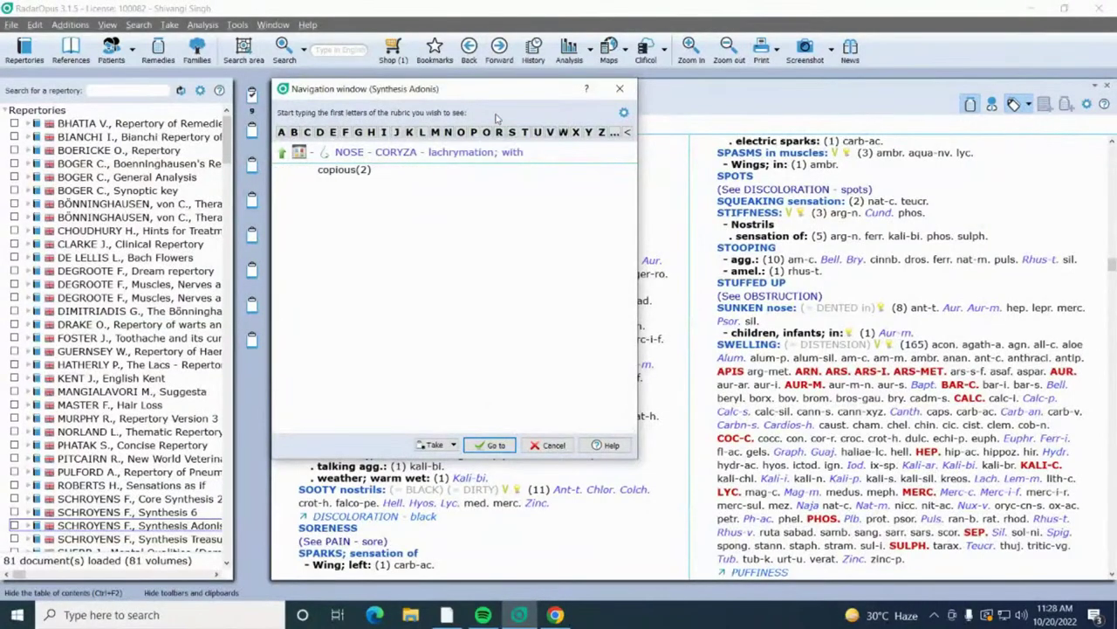
pyautogui.press('Return')
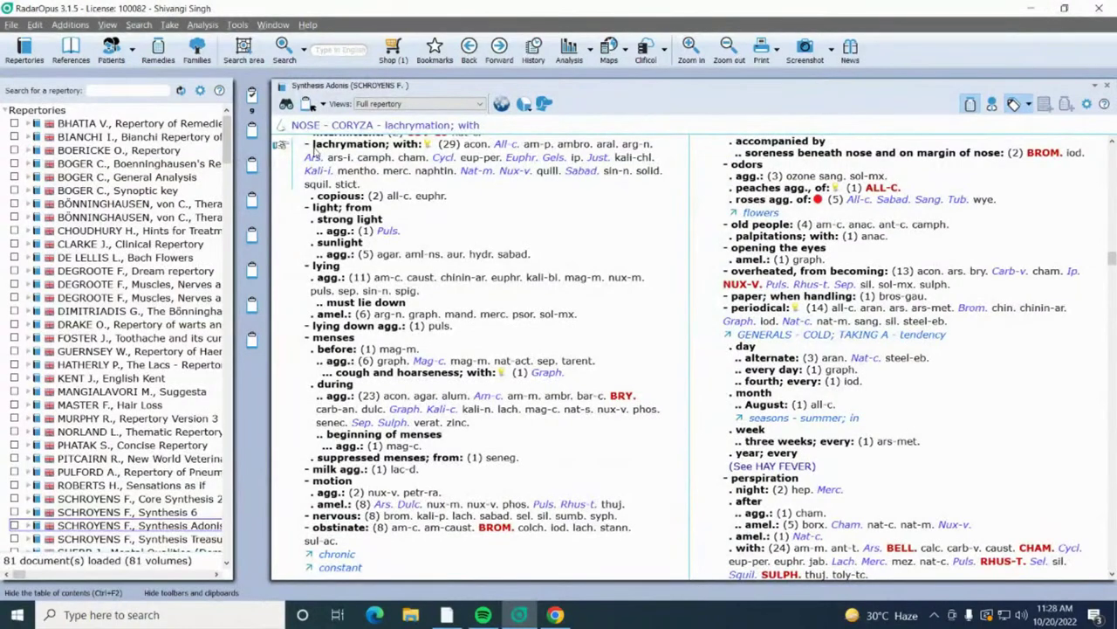
pyautogui.moveTo(312, 155); pyautogui.dragTo(251, 96)
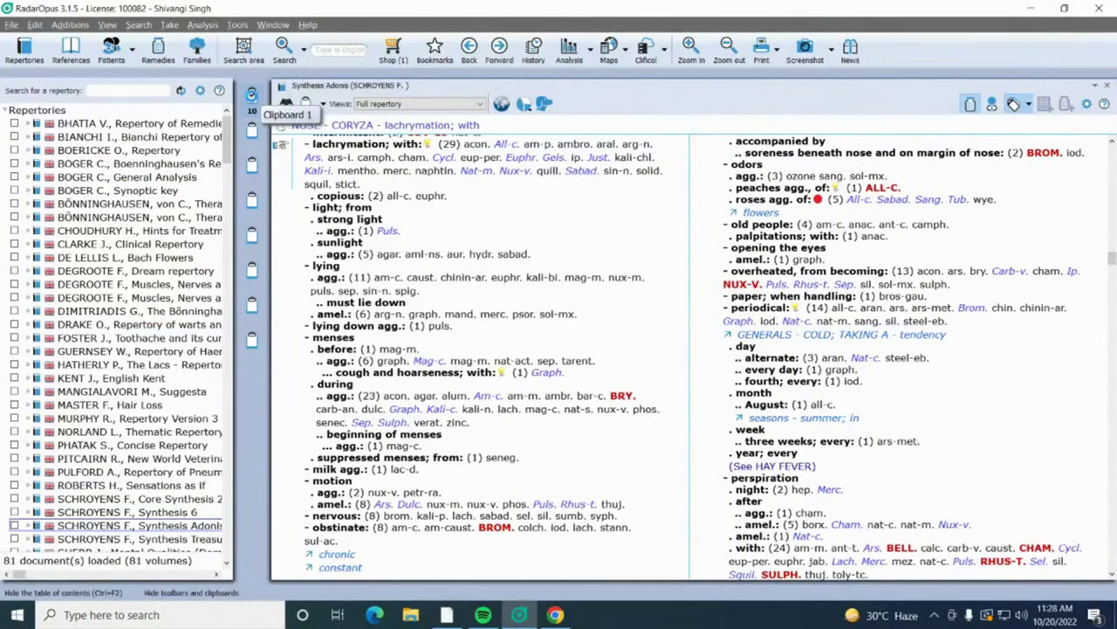
# Step: Open the Clipboard 1 analysis of the ten rubrics, where ars. ranks first
pyautogui.doubleClick(252, 94)
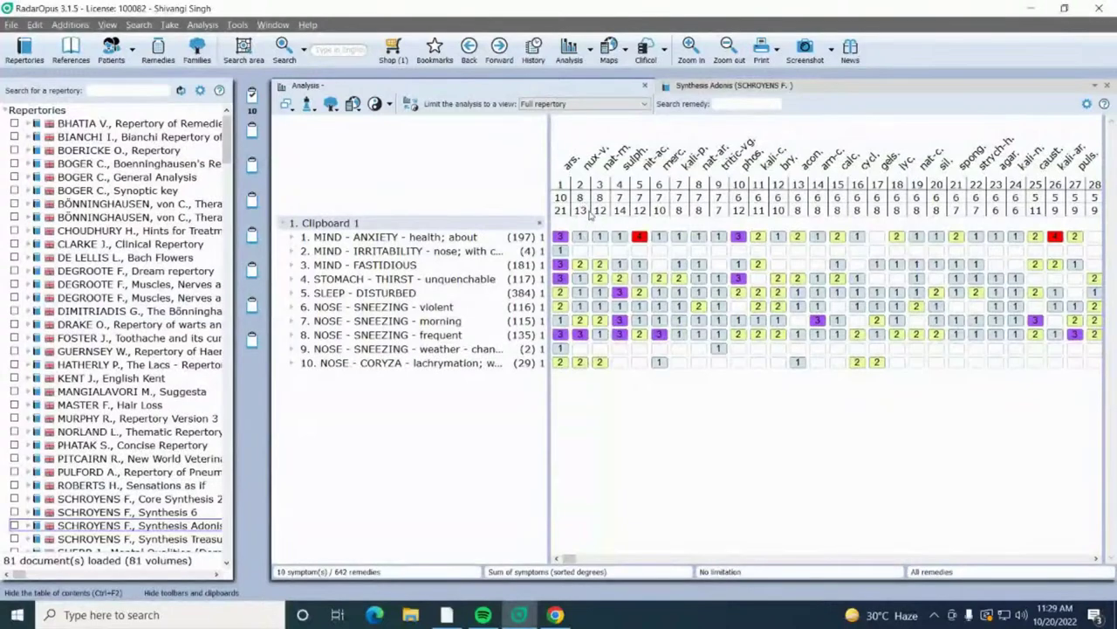
# Step: View the Arsenicum album and Natrium muriaticum keynotes, then go back to the Analysis tab
pyautogui.moveTo(592, 210)
pyautogui.moveTo(589, 175)
pyautogui.doubleClick(569, 167)
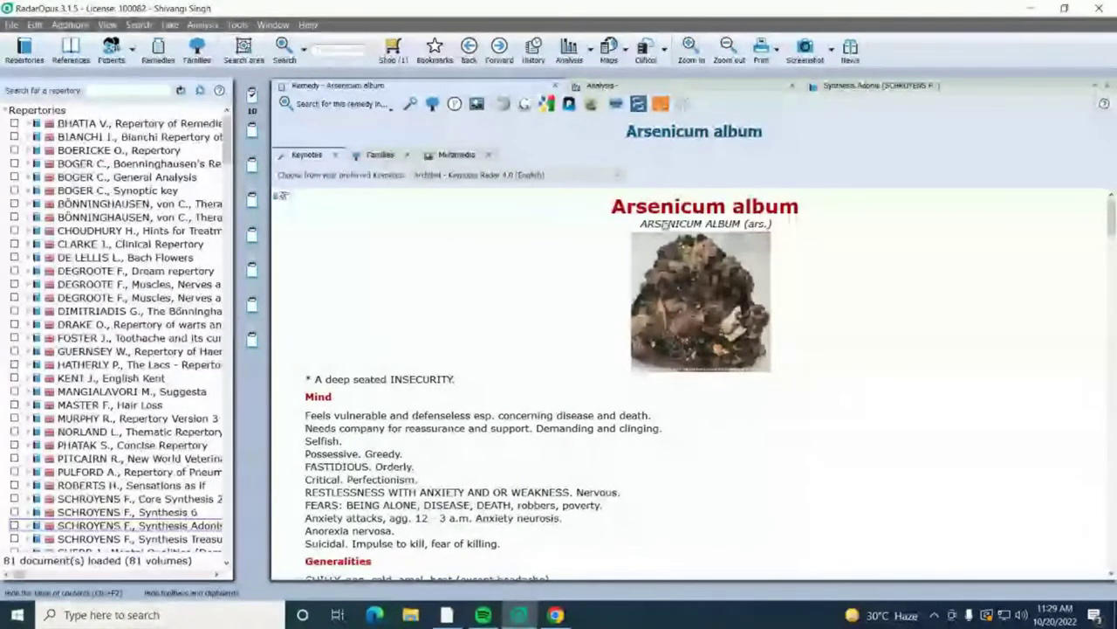
pyautogui.click(707, 88)
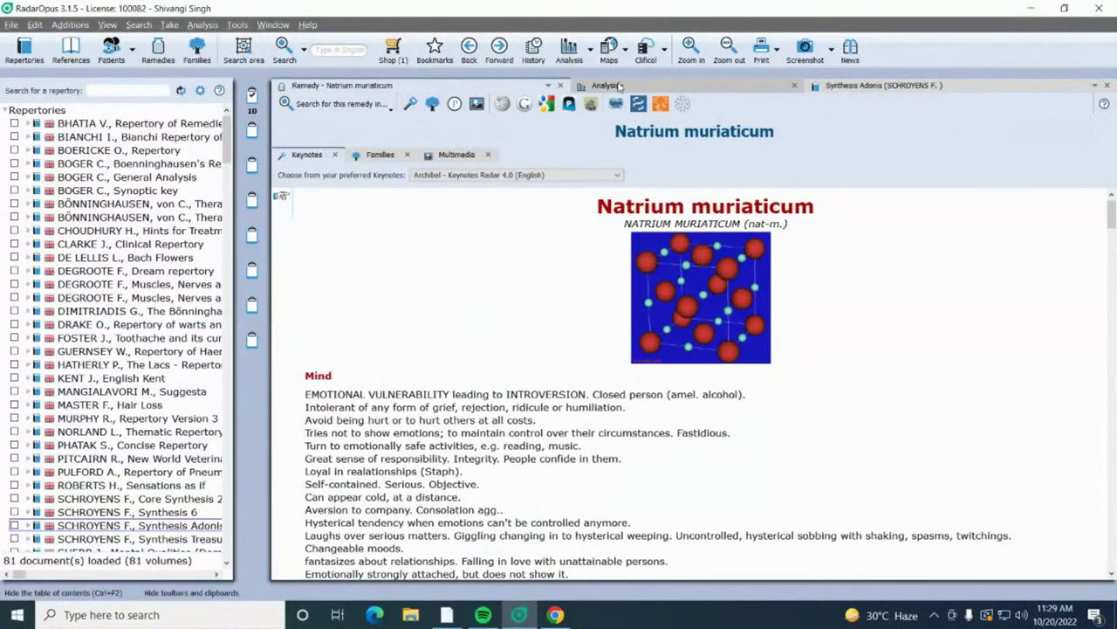
pyautogui.click(606, 85)
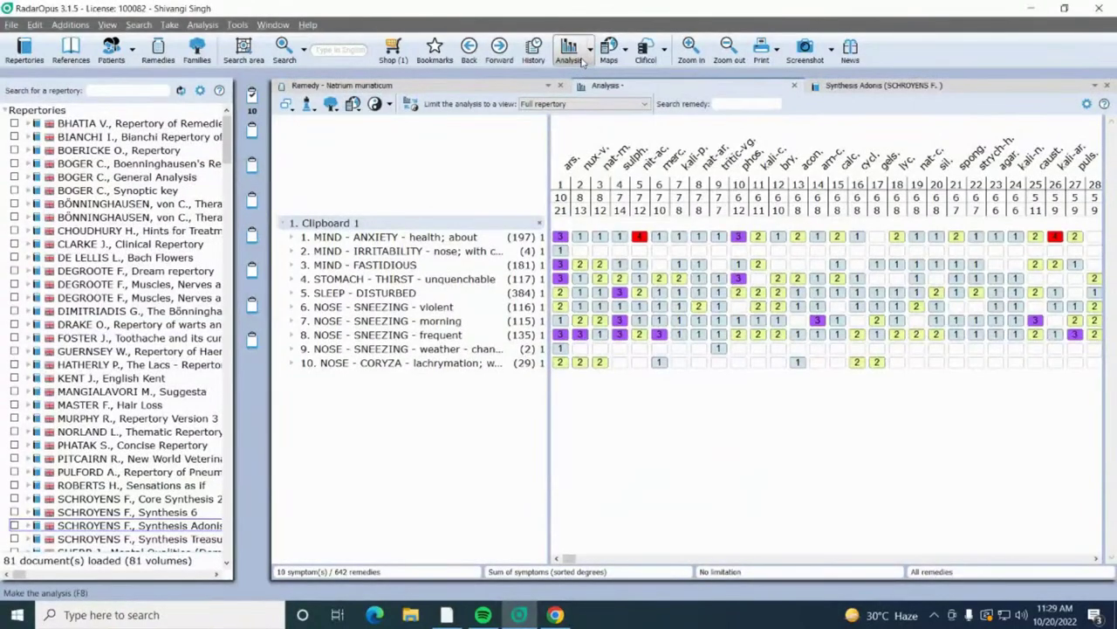
# Step: Save the current analysis to a new patient, entering the patient's first and last name
pyautogui.click(591, 49)
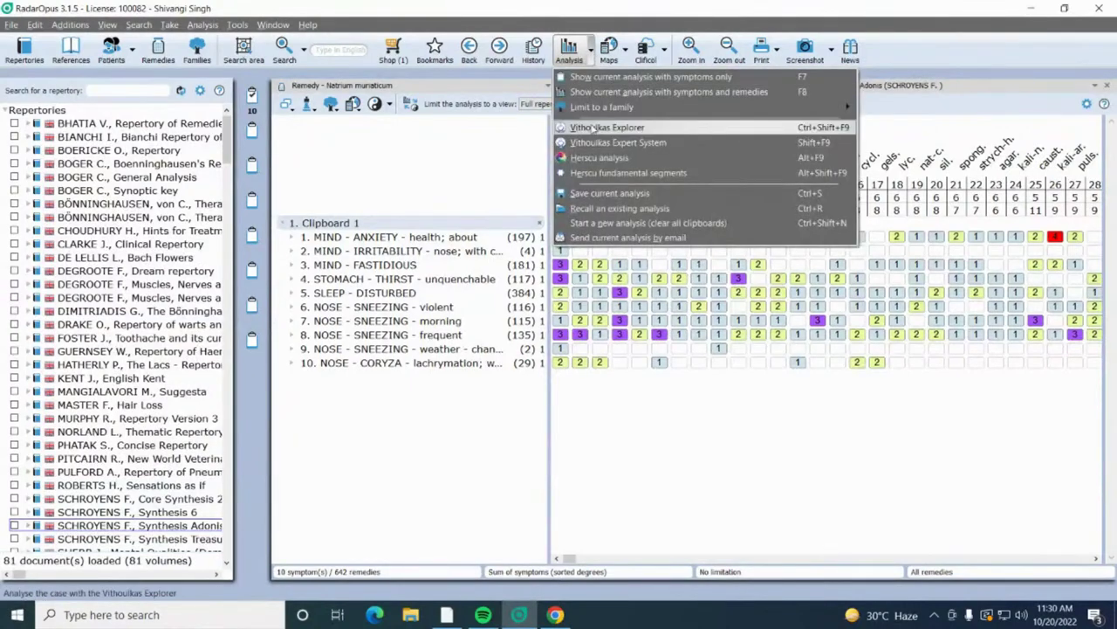
pyautogui.click(597, 193)
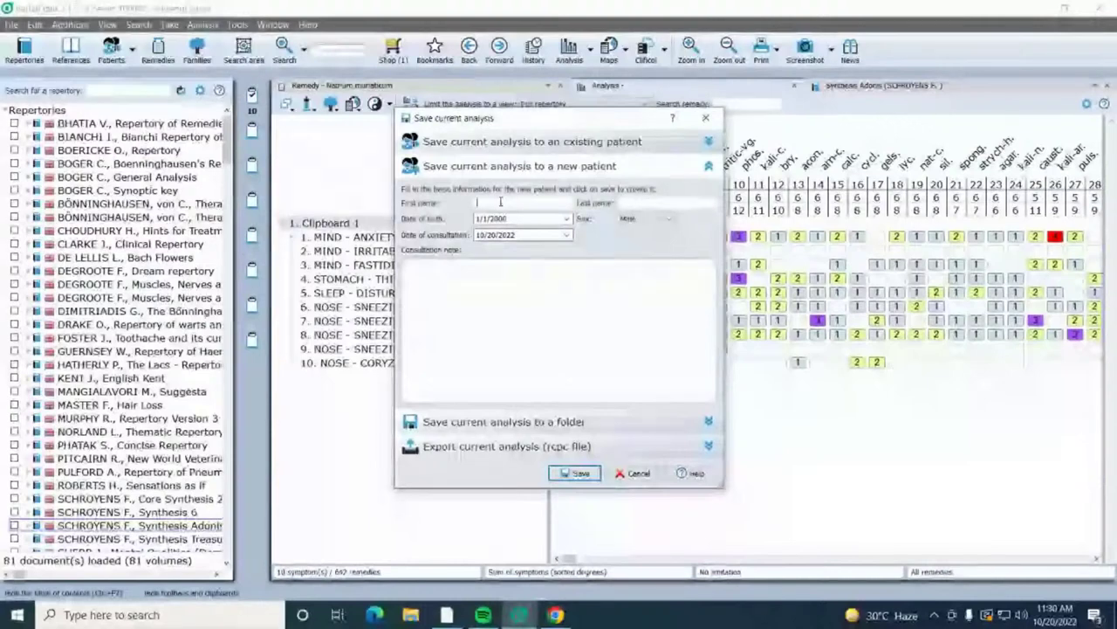
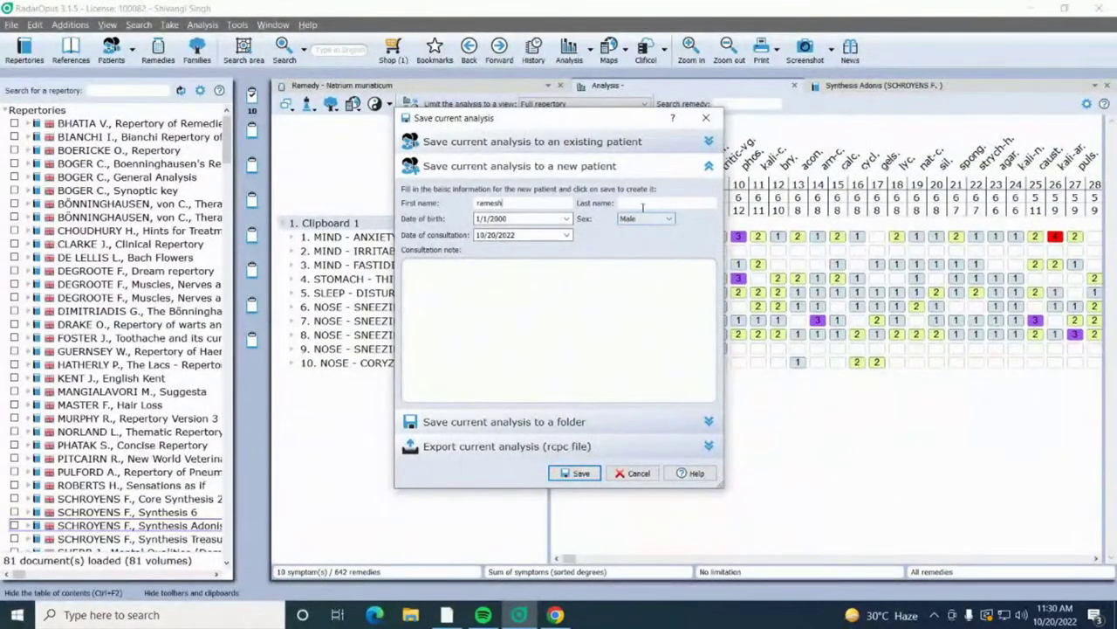
pyautogui.click(646, 202)
pyautogui.click(581, 472)
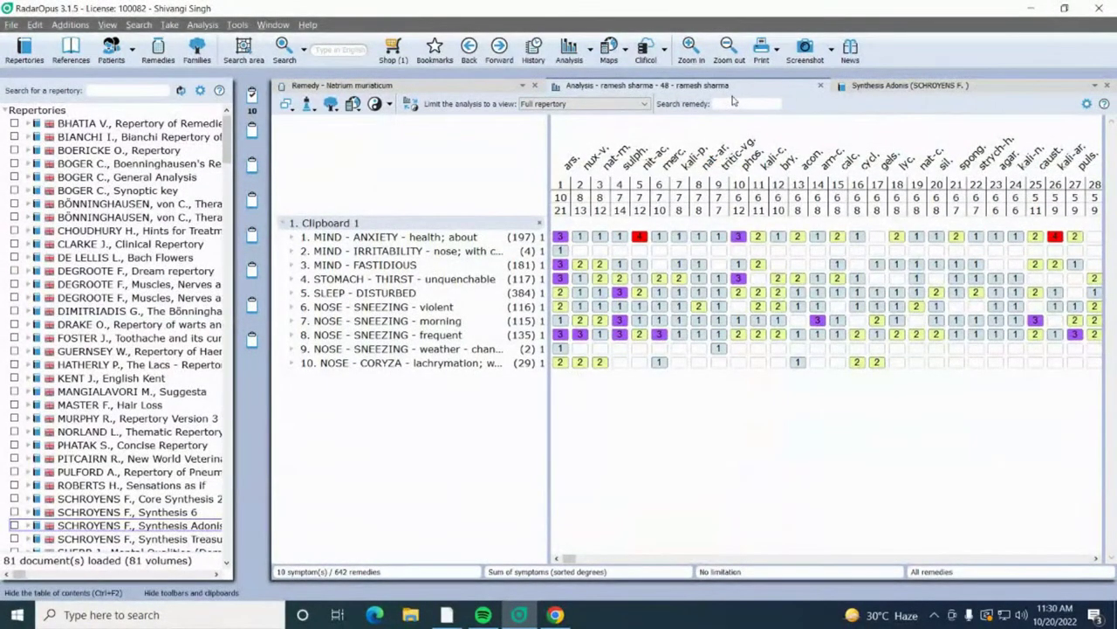
pyautogui.moveTo(606, 109)
# Step: Switch to the WebinarJam broadcast in Chrome and turn the screen share off
pyautogui.click(556, 615)
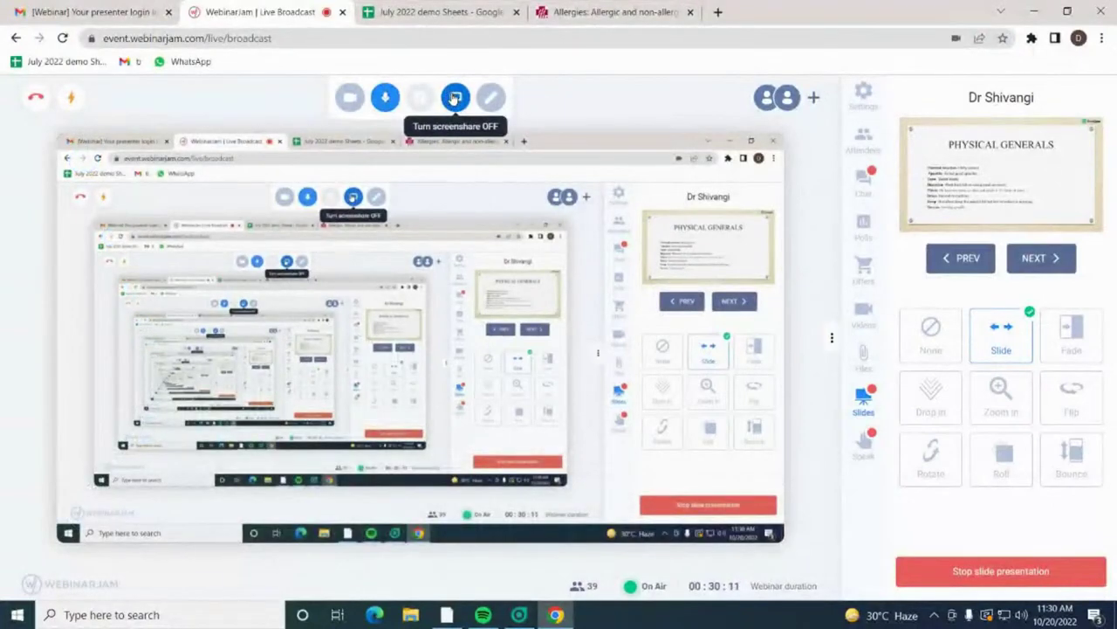
pyautogui.click(455, 98)
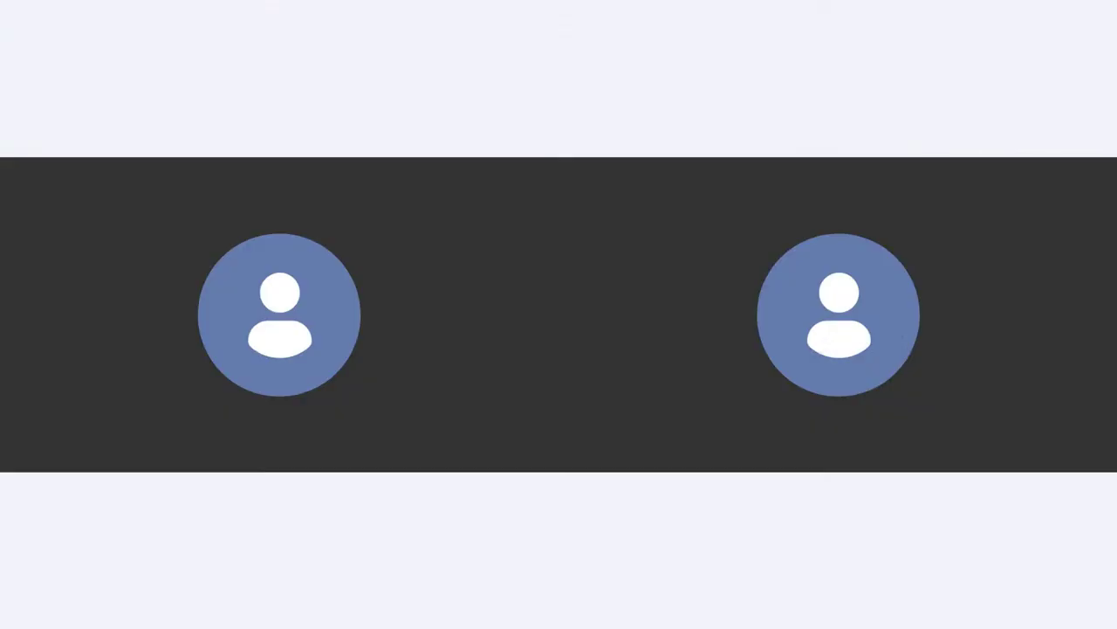